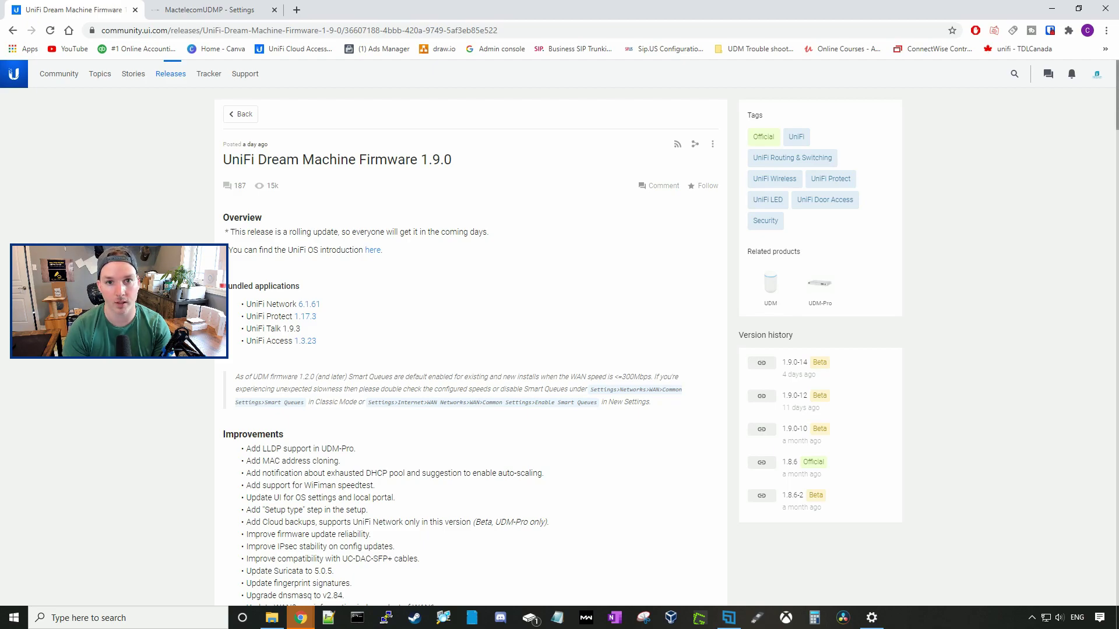
- From the console's General settings, start and confirm the Dream Machine Pro firmware update to v1.9.0
key(ctrl+Tab)
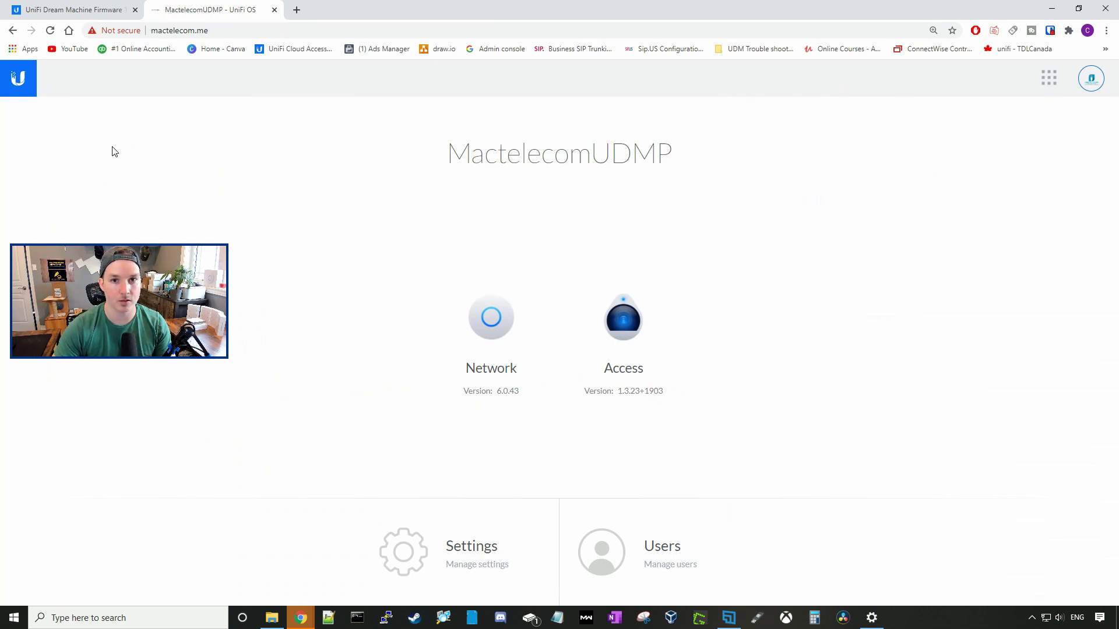
click(457, 540)
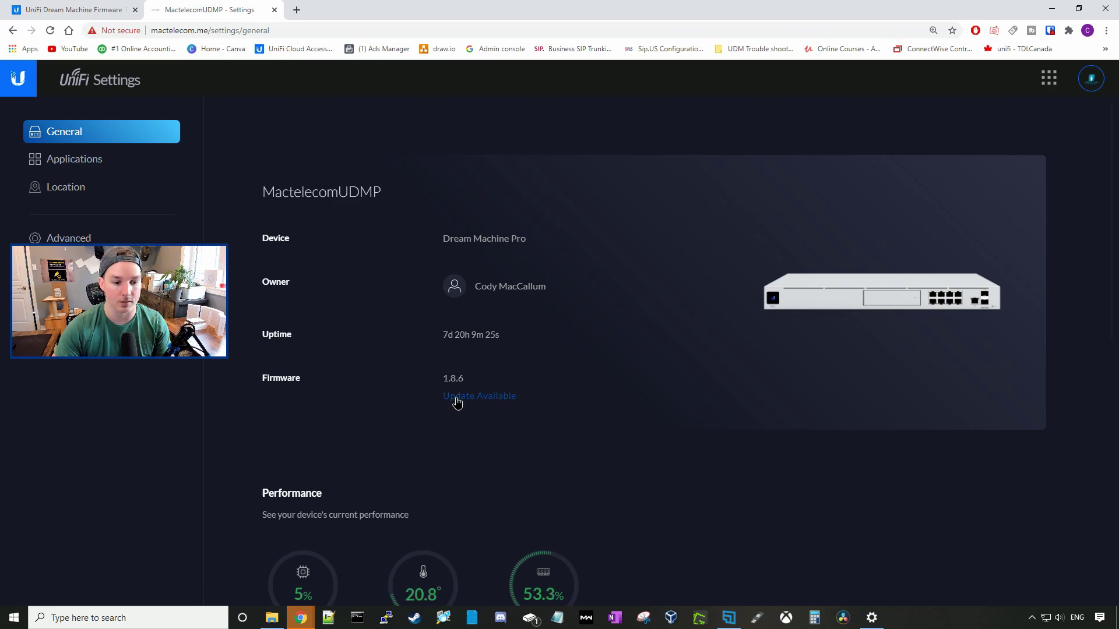
click(457, 398)
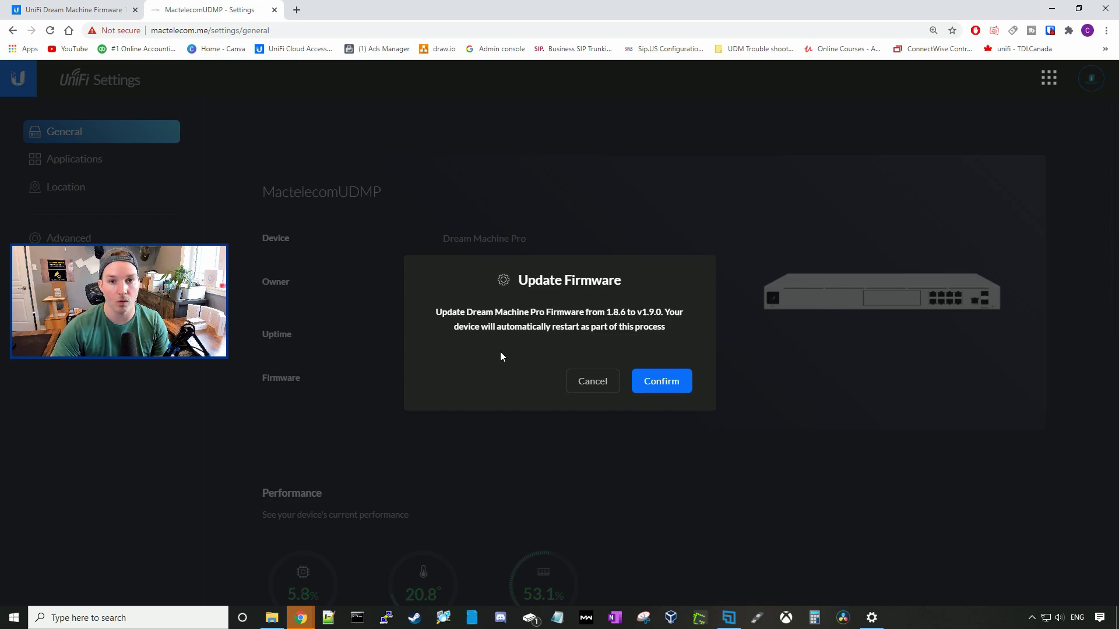
click(666, 385)
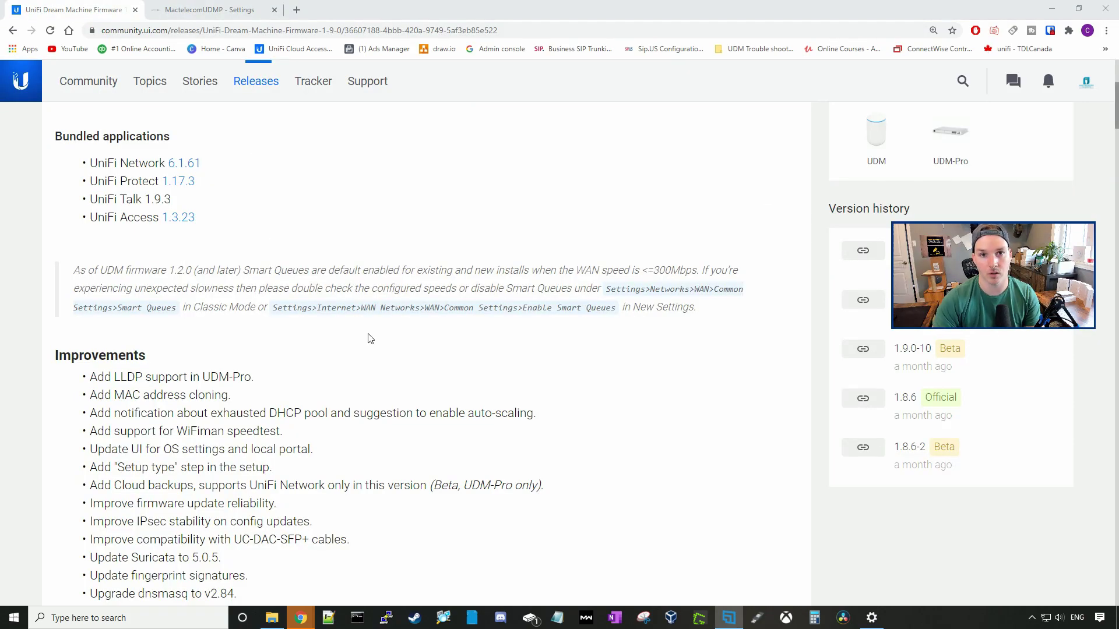
- Scroll the 1.9.0 release notes through the Improvements list down to the Bugfixes heading
scroll(371, 338, down, 2)
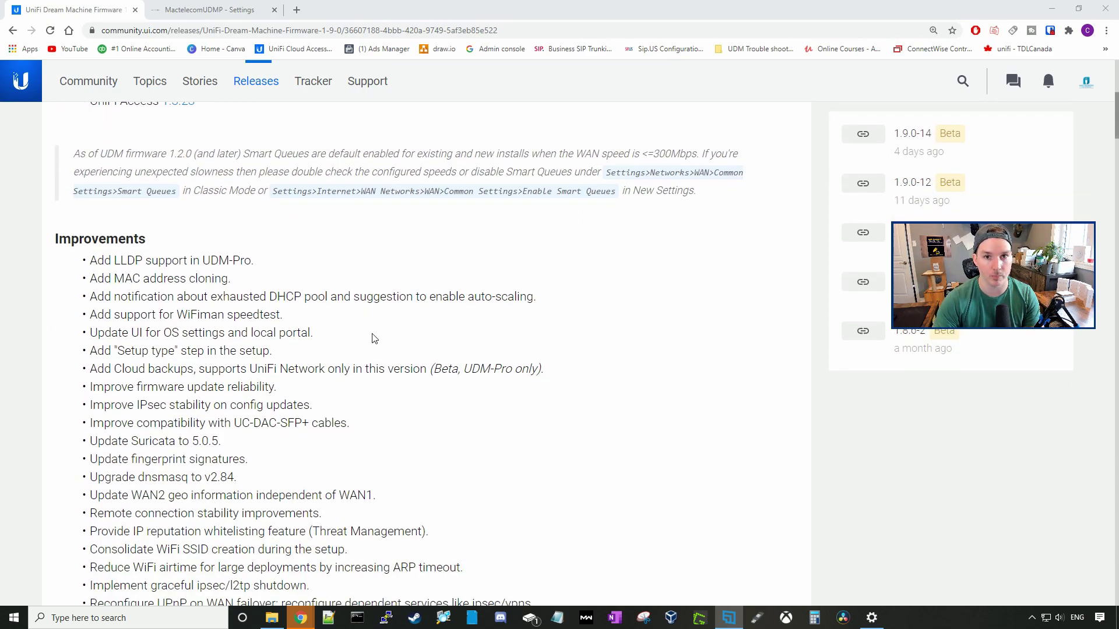
scroll(372, 338, down, 1)
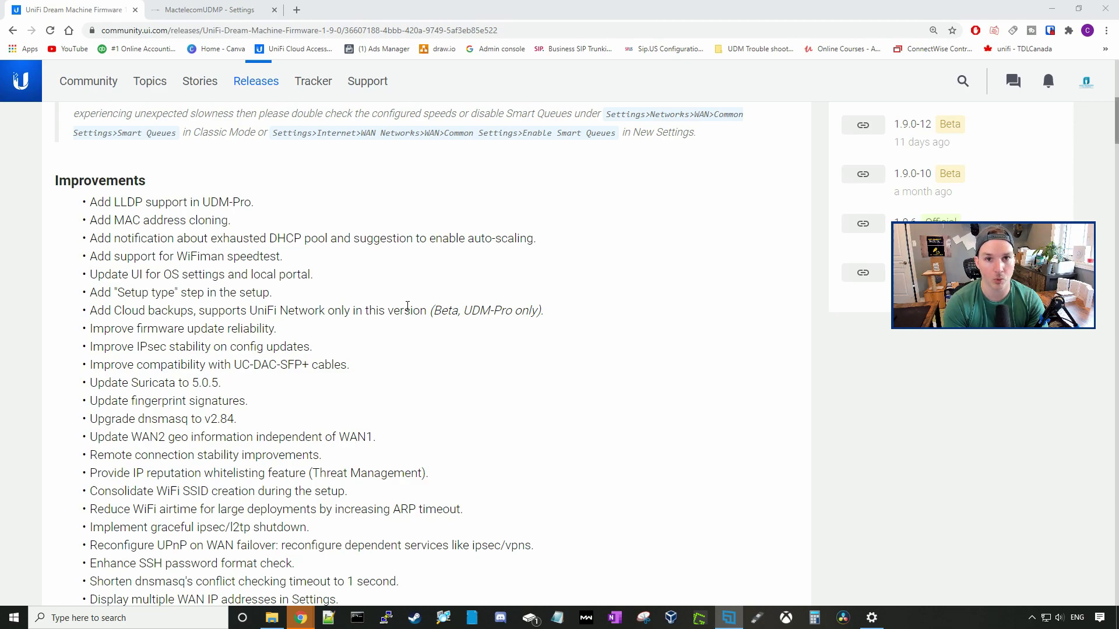
scroll(373, 279, down, 2)
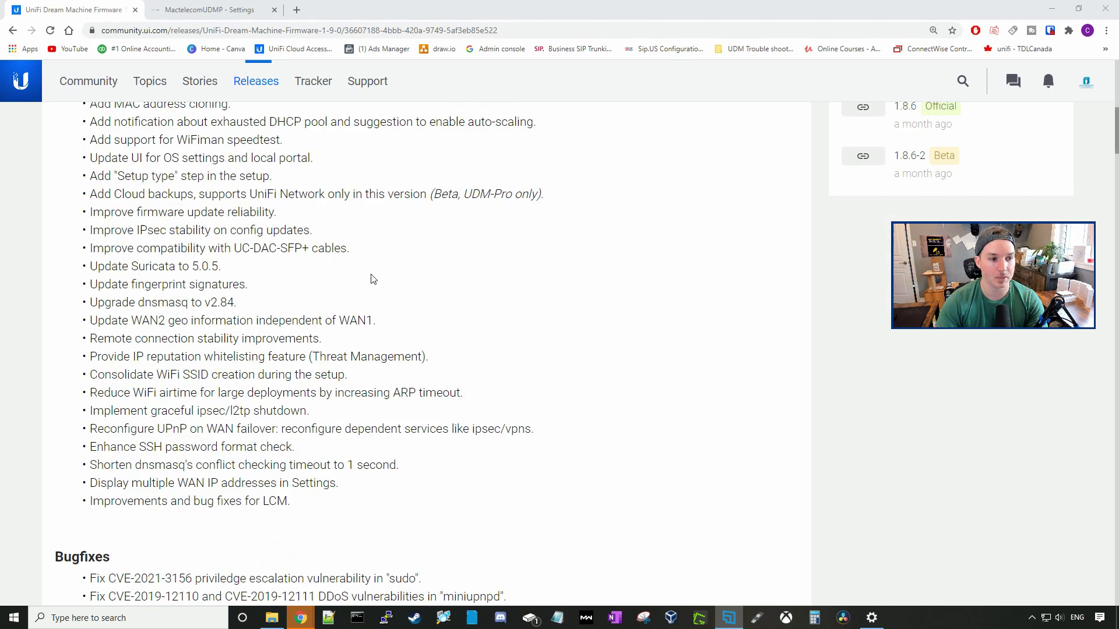
scroll(373, 279, down, 1)
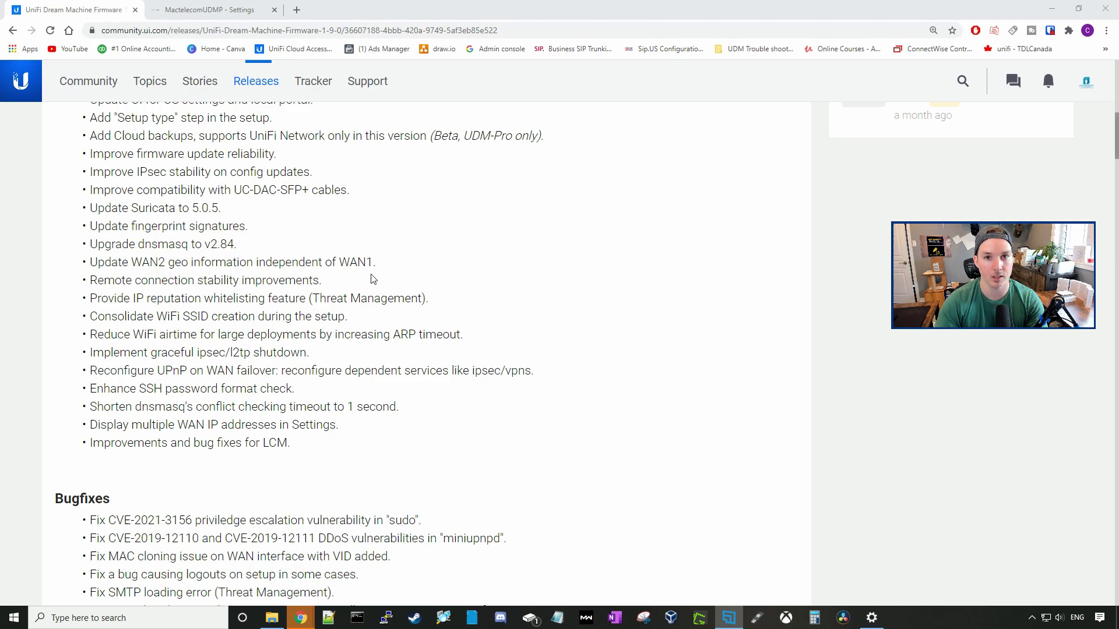
scroll(373, 279, down, 1)
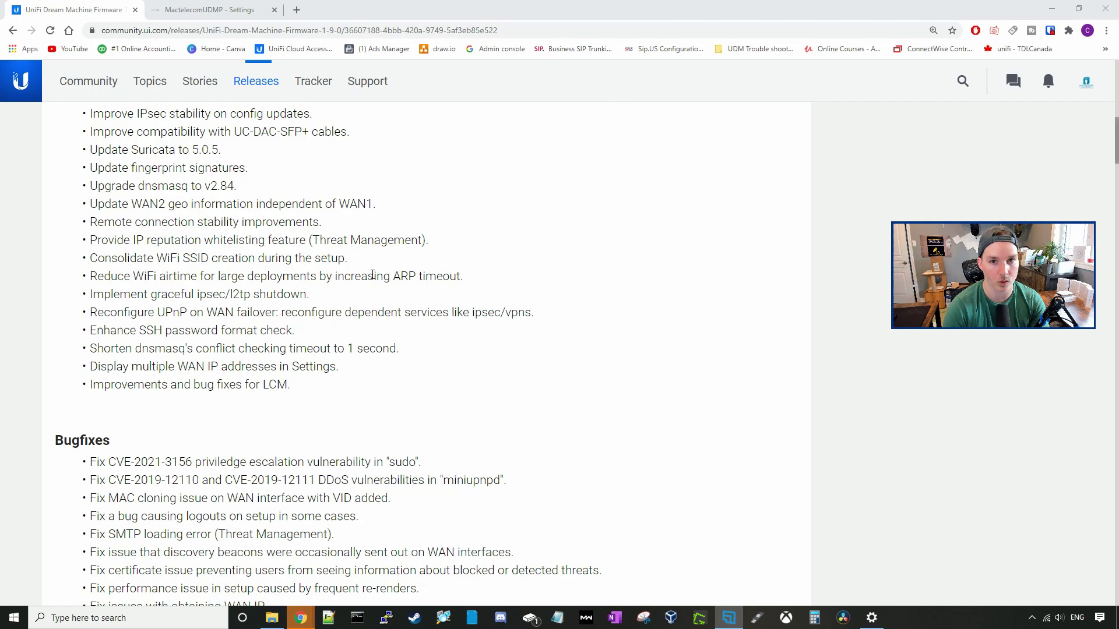
- Read through the 1.9.0 Bugfixes list, then scroll back up to the Bundled applications section
scroll(320, 343, down, 1)
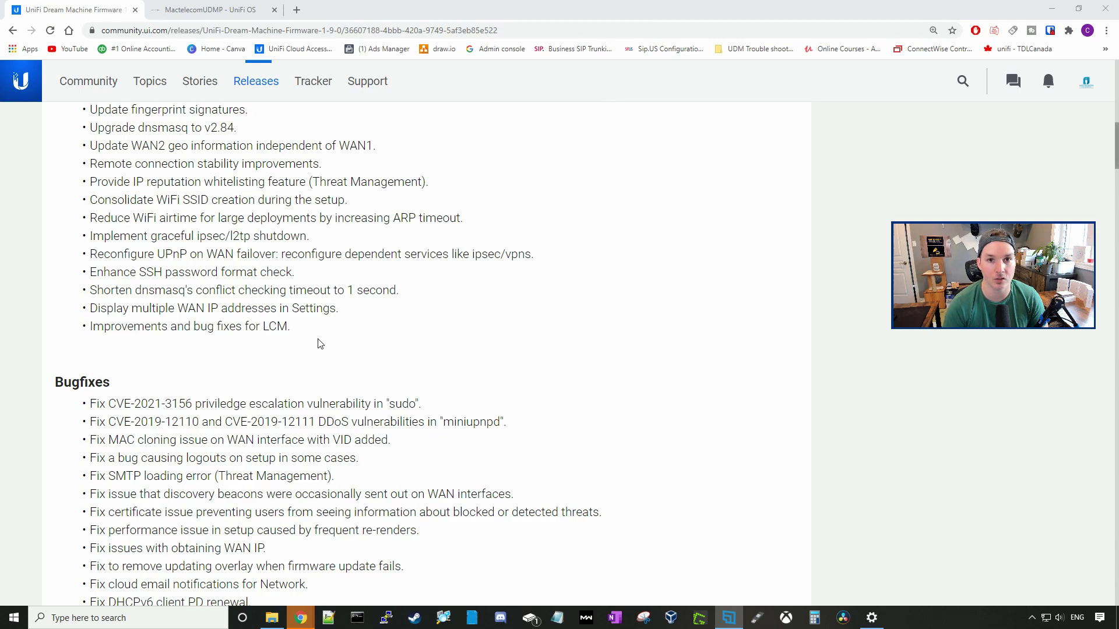
scroll(322, 332, down, 1)
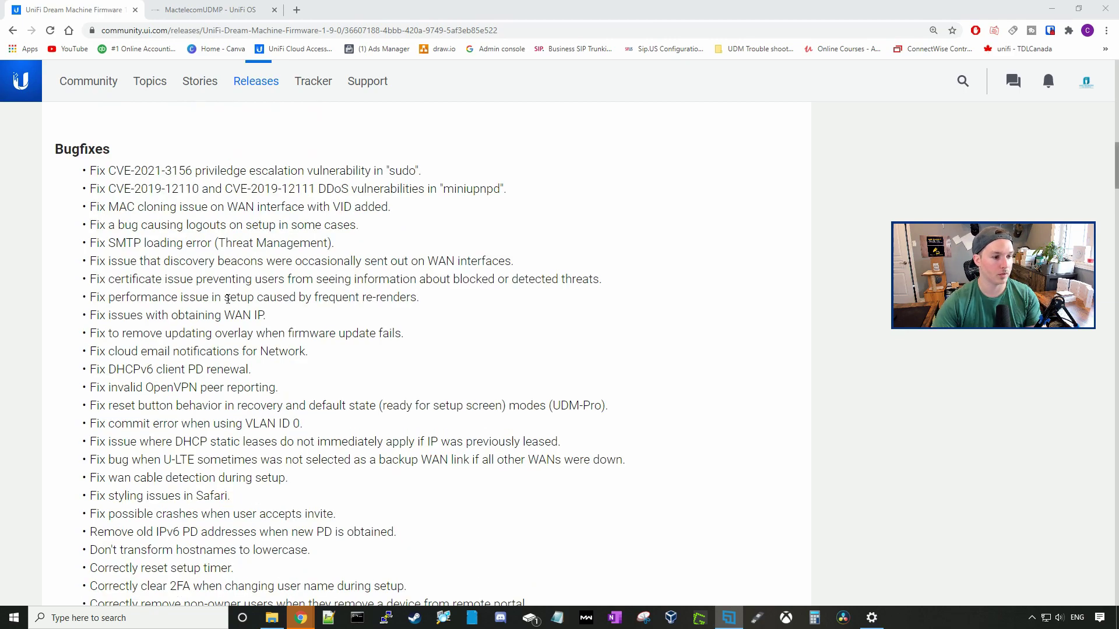
scroll(197, 185, down, 3)
scroll(263, 262, up, 3)
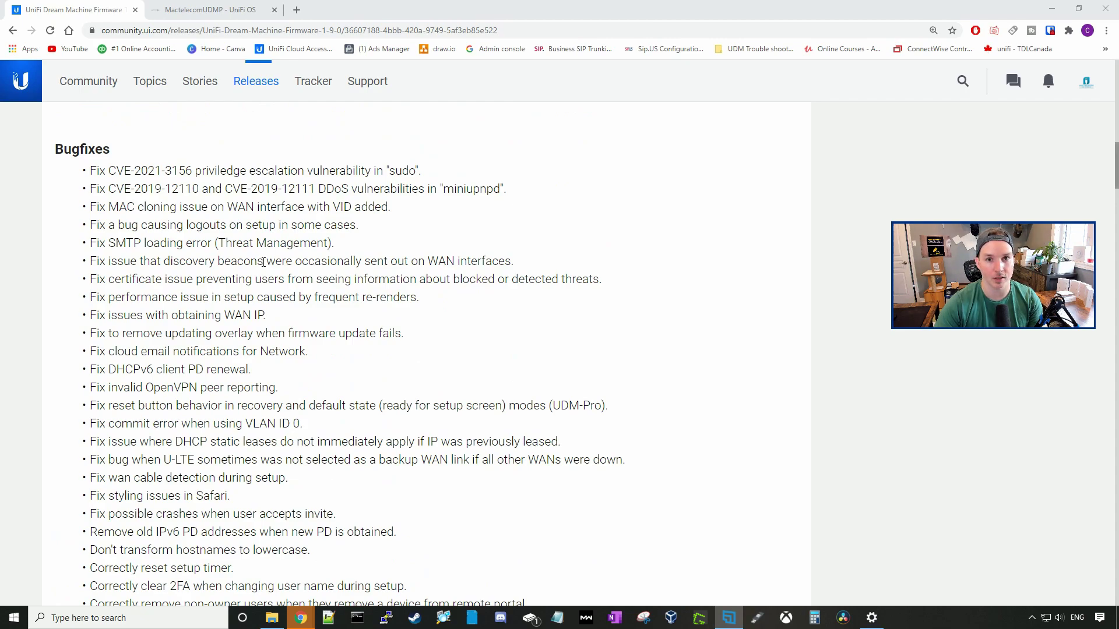
scroll(261, 245, up, 15)
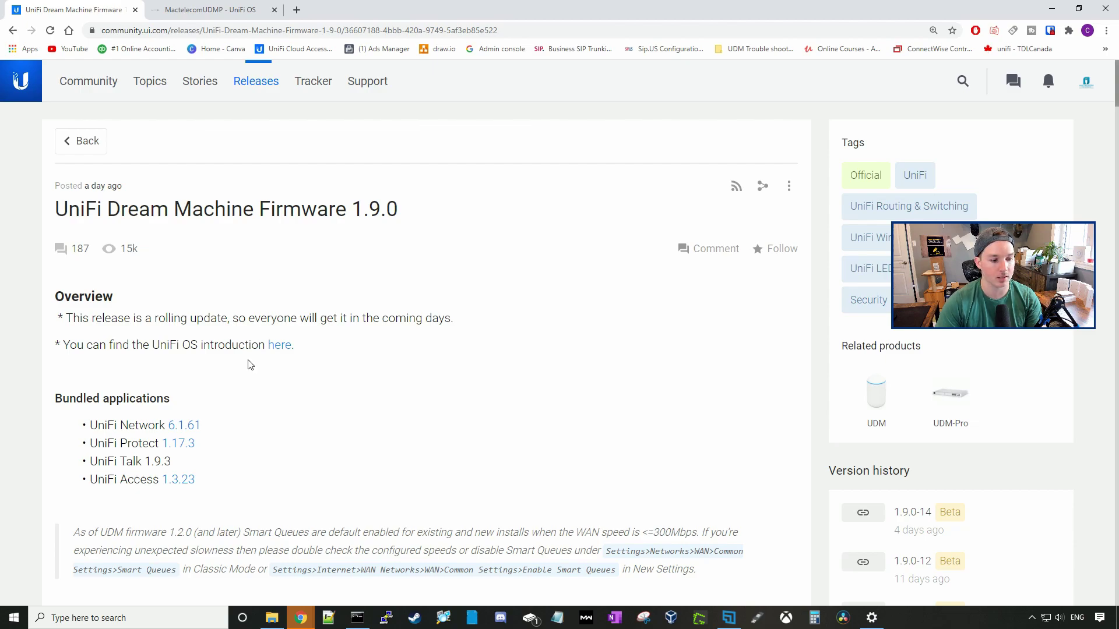
scroll(250, 365, down, 1)
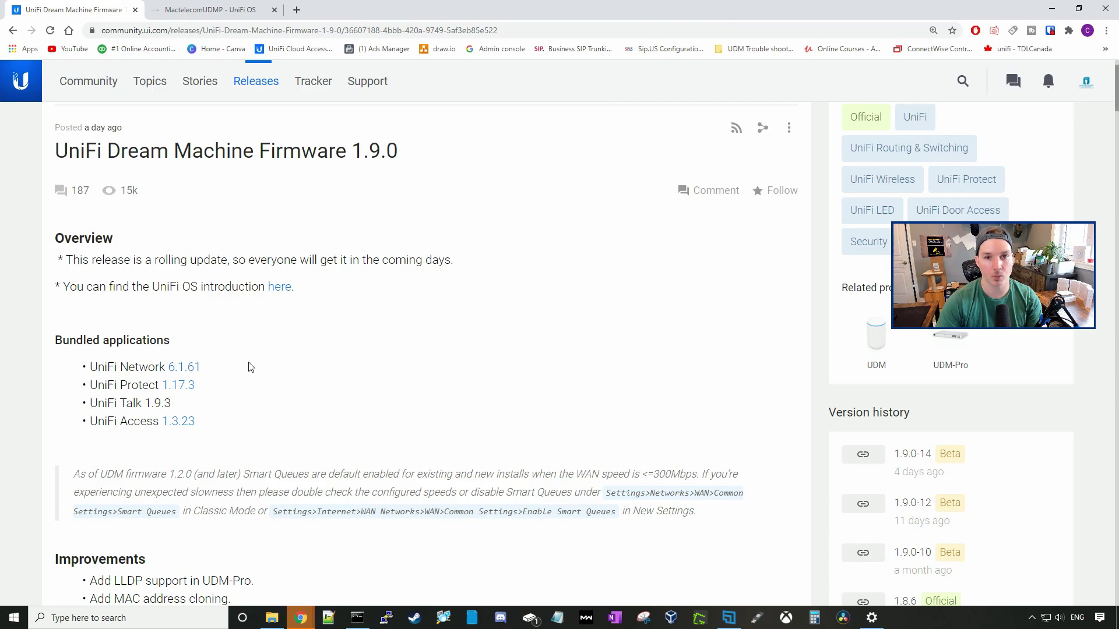
- Open the UniFi Network 6.1.61 release notes from Bundled applications and skim them
click(194, 367)
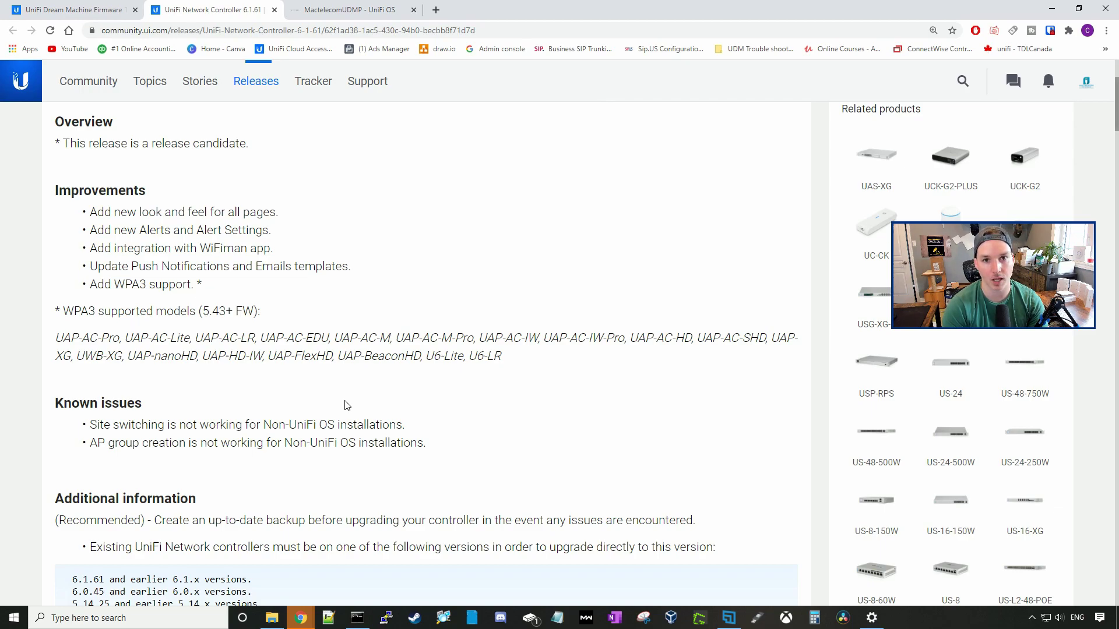
scroll(347, 405, down, 2)
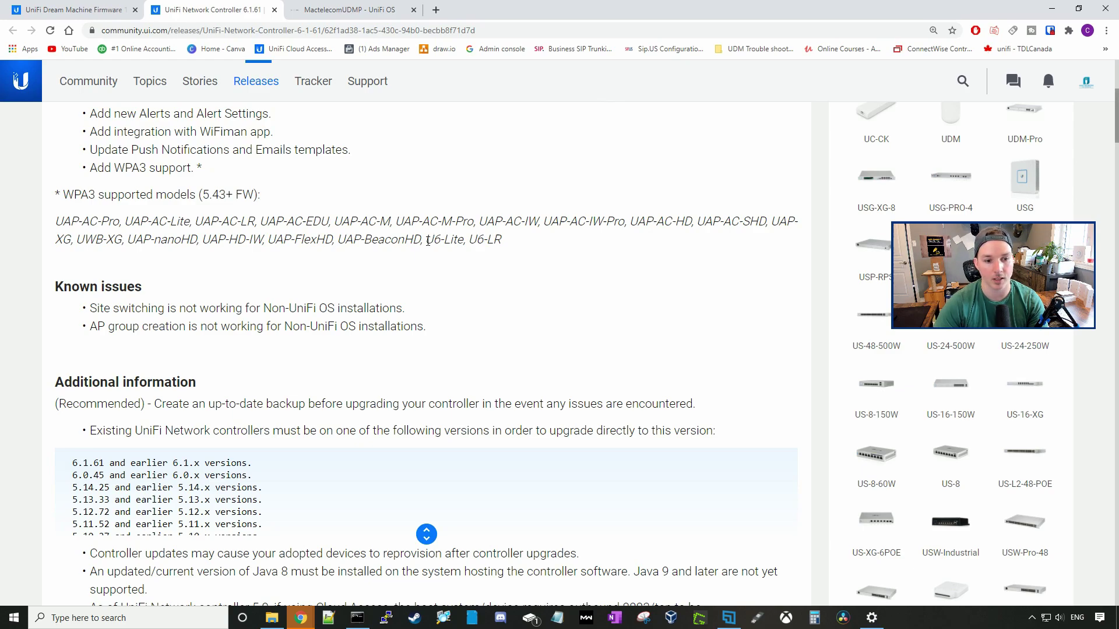
scroll(437, 288, up, 3)
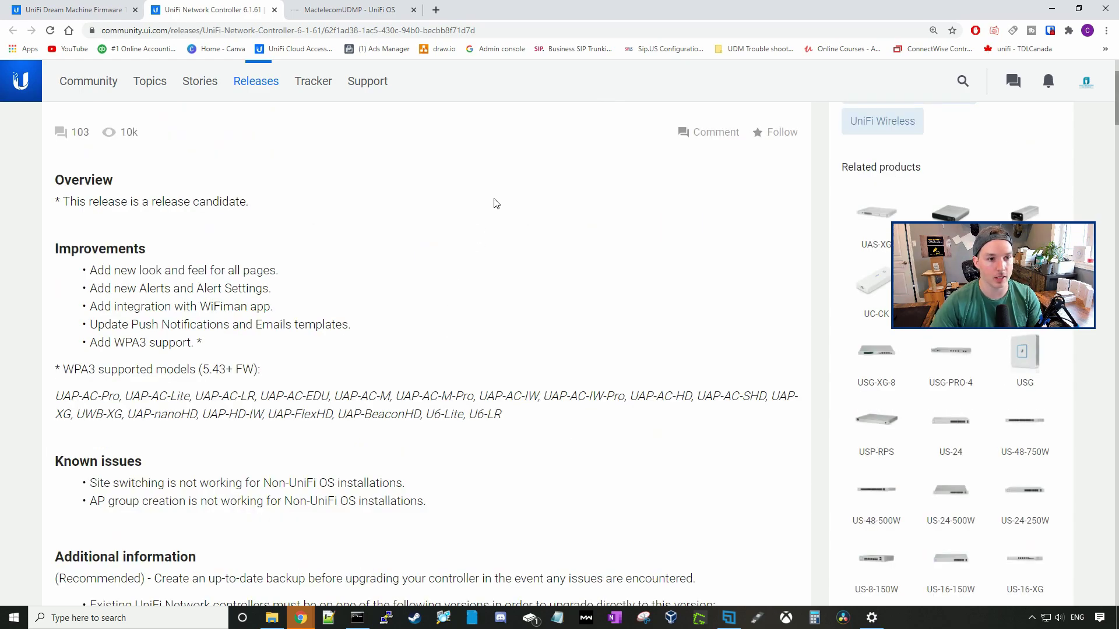
- Back on the console, tick Don't show this message again and close the UniFi UID announcement
click(361, 9)
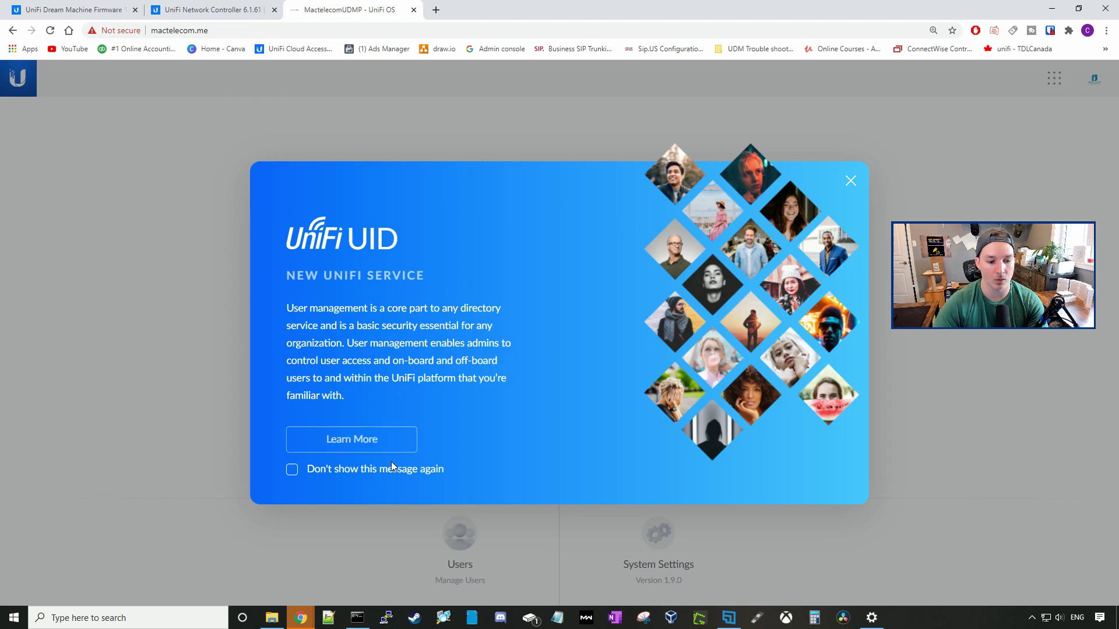
click(292, 470)
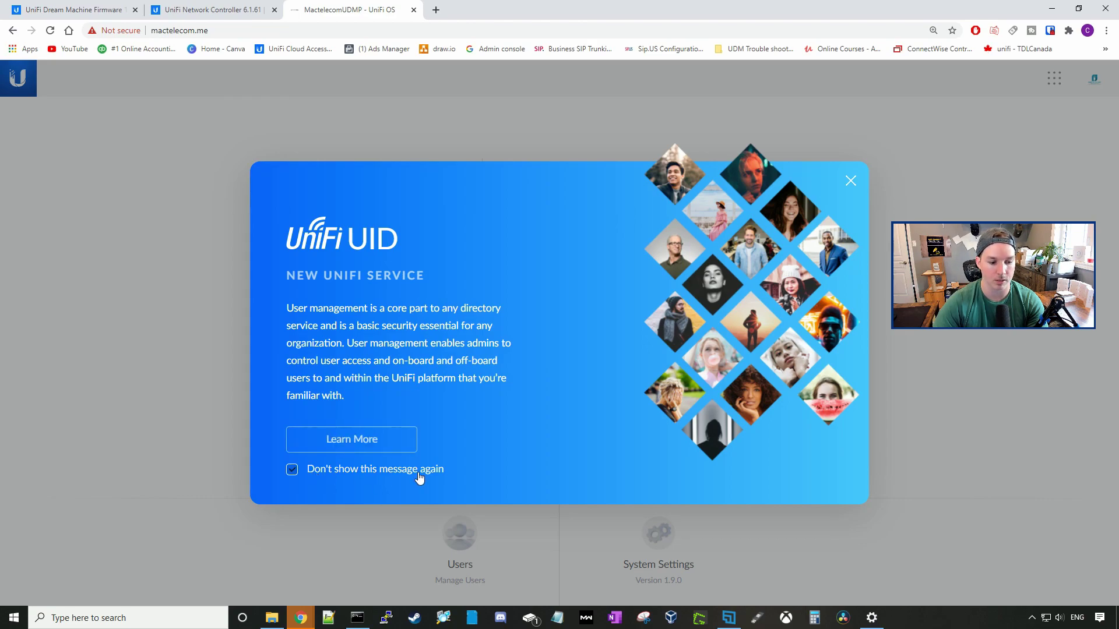
click(850, 182)
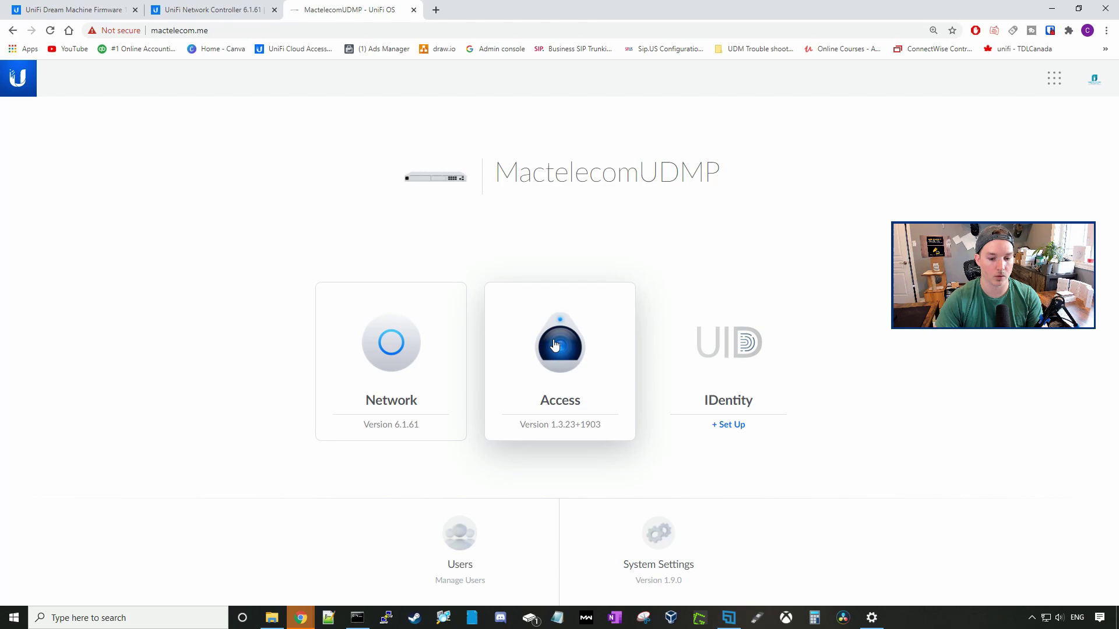
- Open UniFi Network and highlight the UDM-Pro's 1.9.0.3413 firmware and WAN/gateway IP lines
click(424, 367)
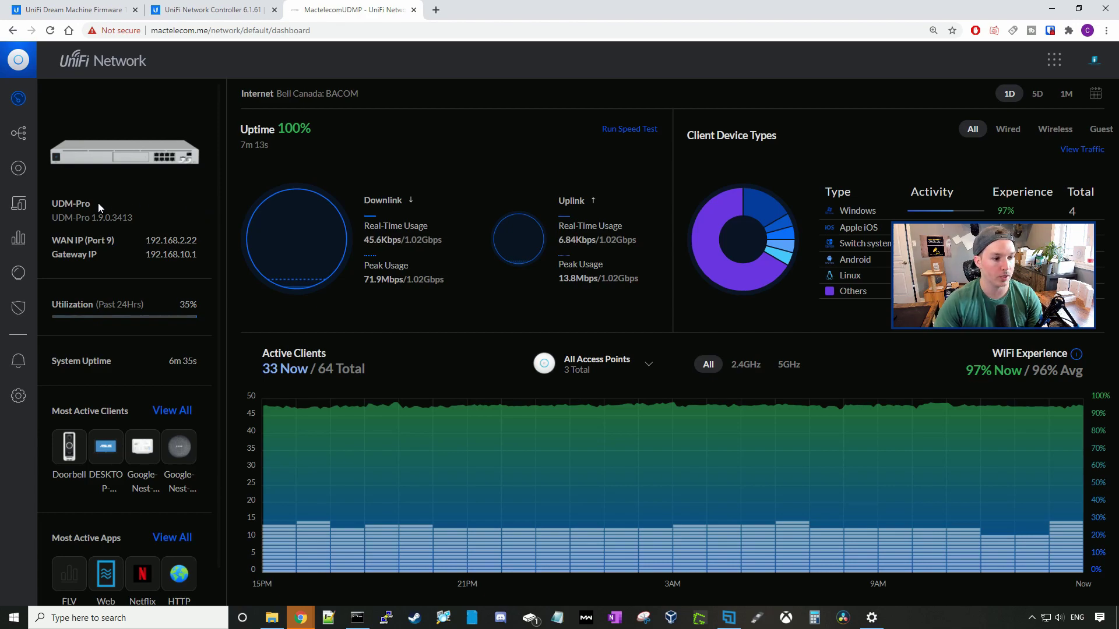
drag(95, 205, 127, 218)
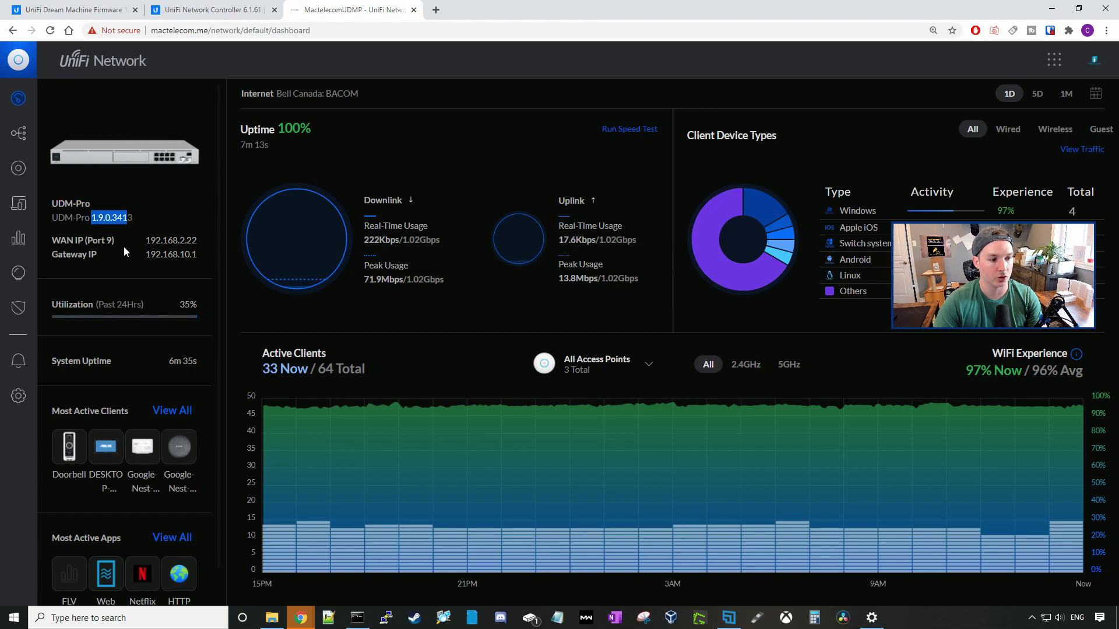
drag(86, 240, 156, 256)
click(149, 239)
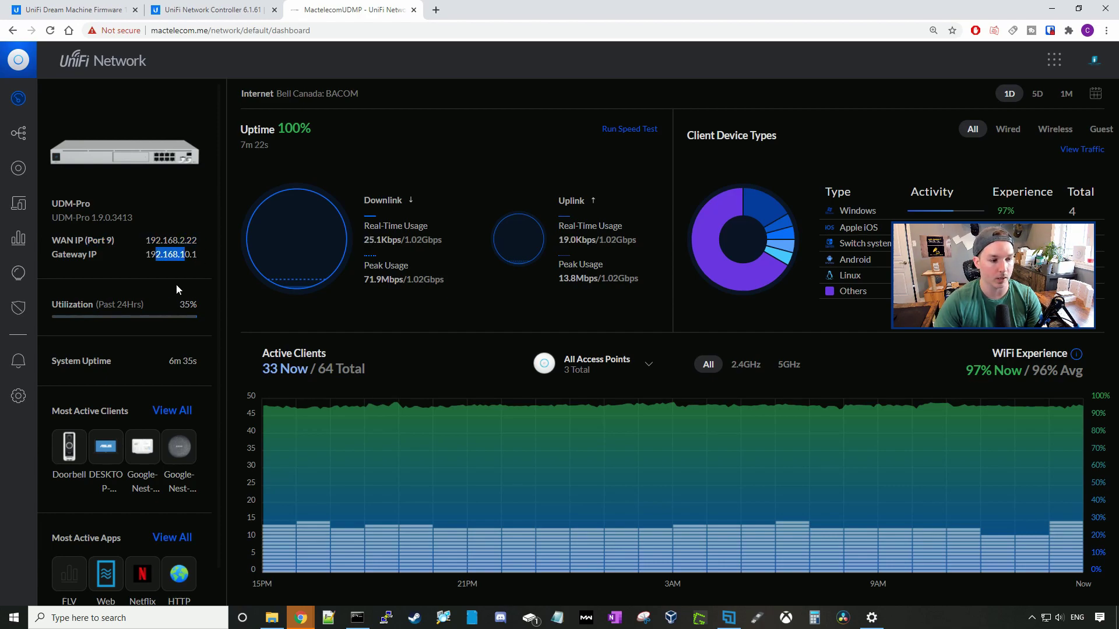
scroll(176, 284, down, 1)
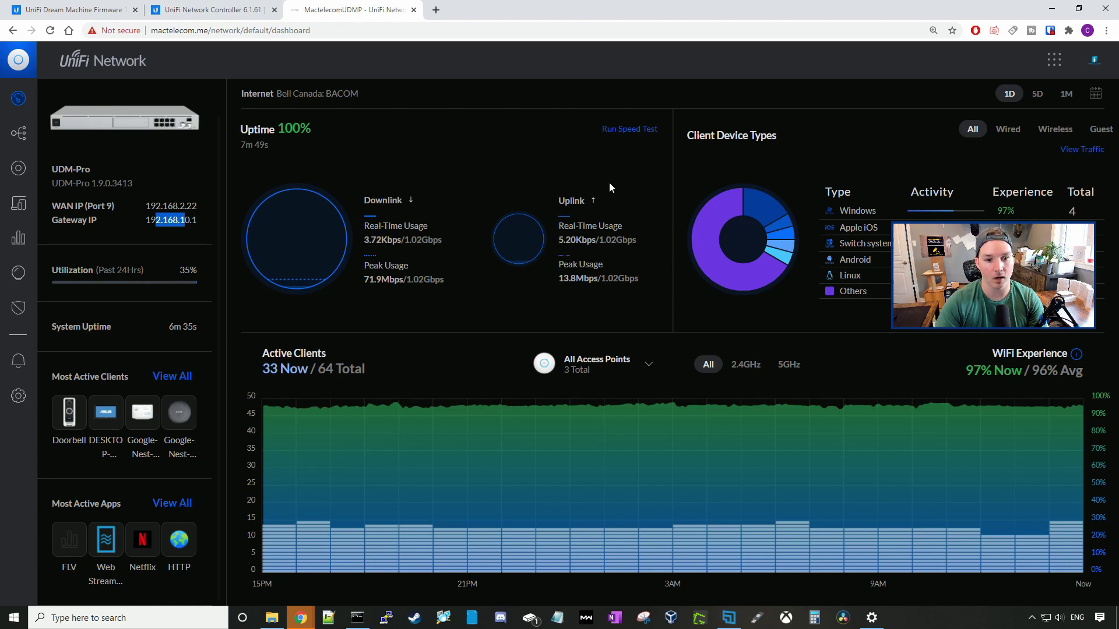
- Run an internet speed test, close its results, and highlight the 33 of 64 active clients
click(630, 130)
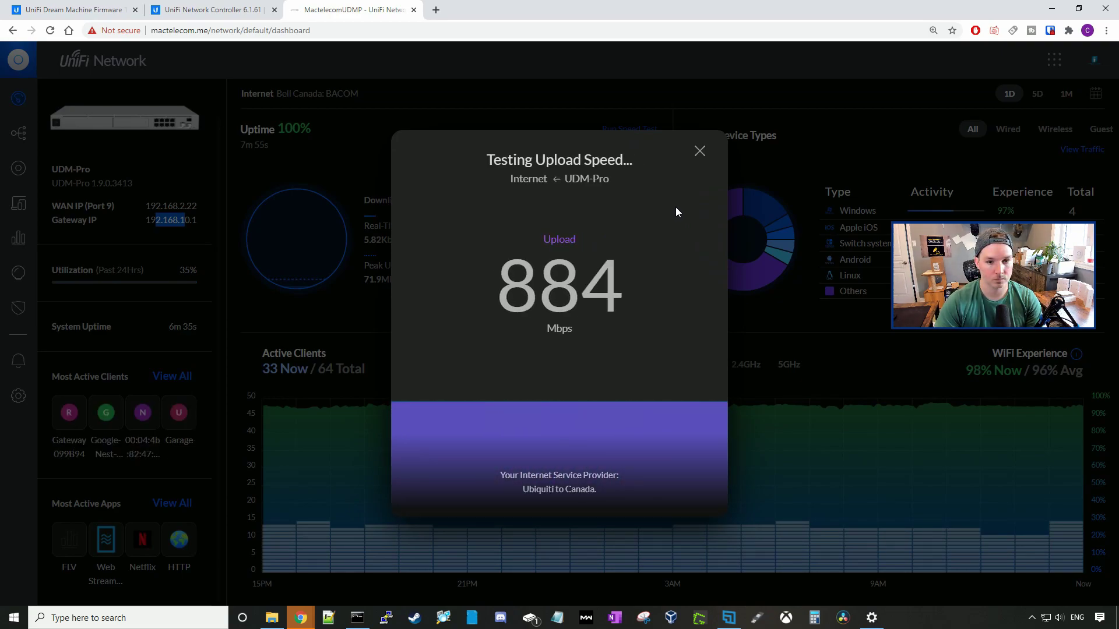
click(699, 151)
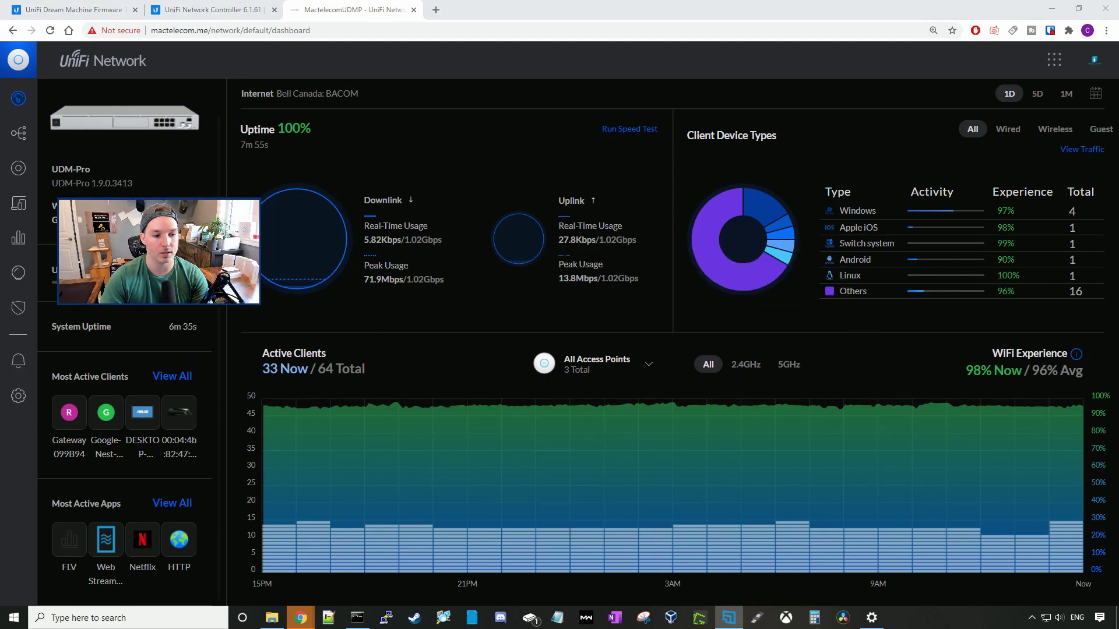
drag(308, 370, 432, 383)
click(394, 130)
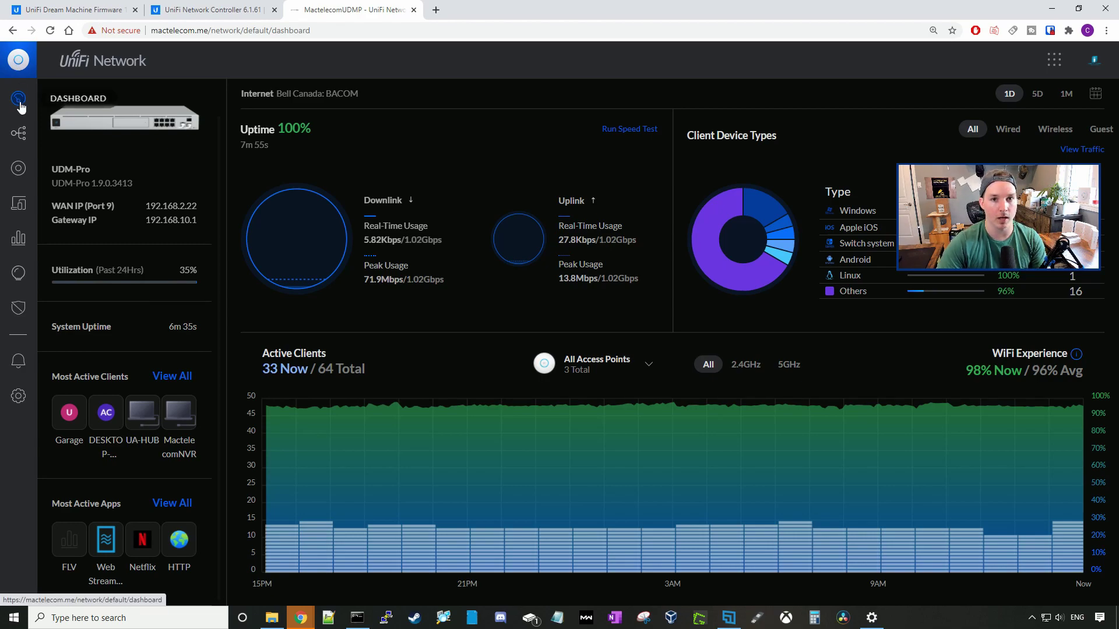
- Show the Topology map, zoom in, and expand the USW-Aggregation switch node
click(20, 134)
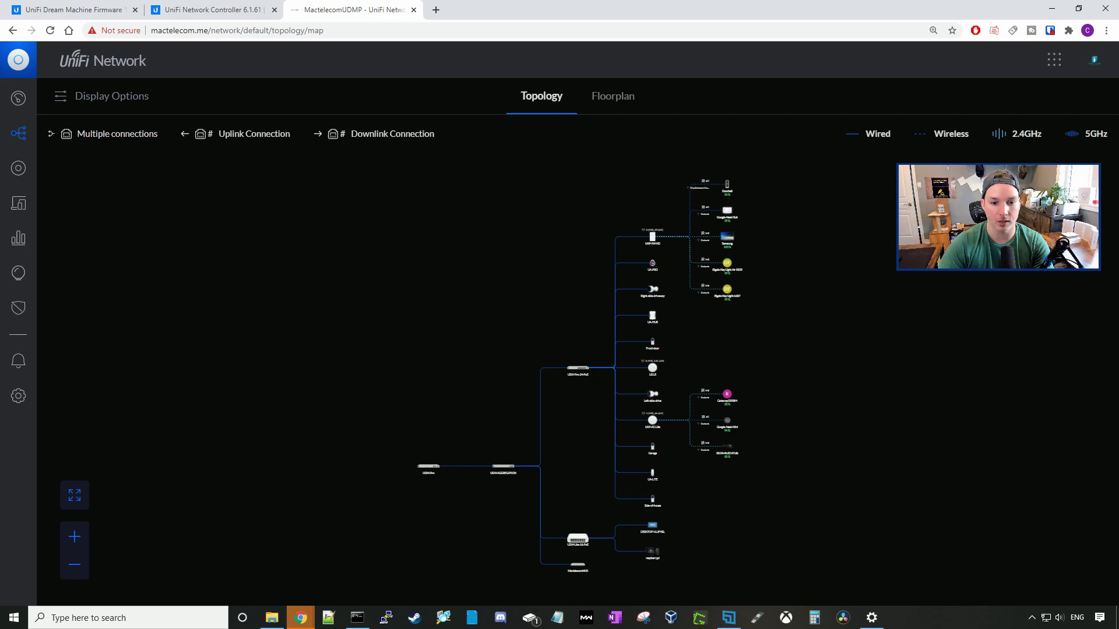
scroll(712, 258, up, 5)
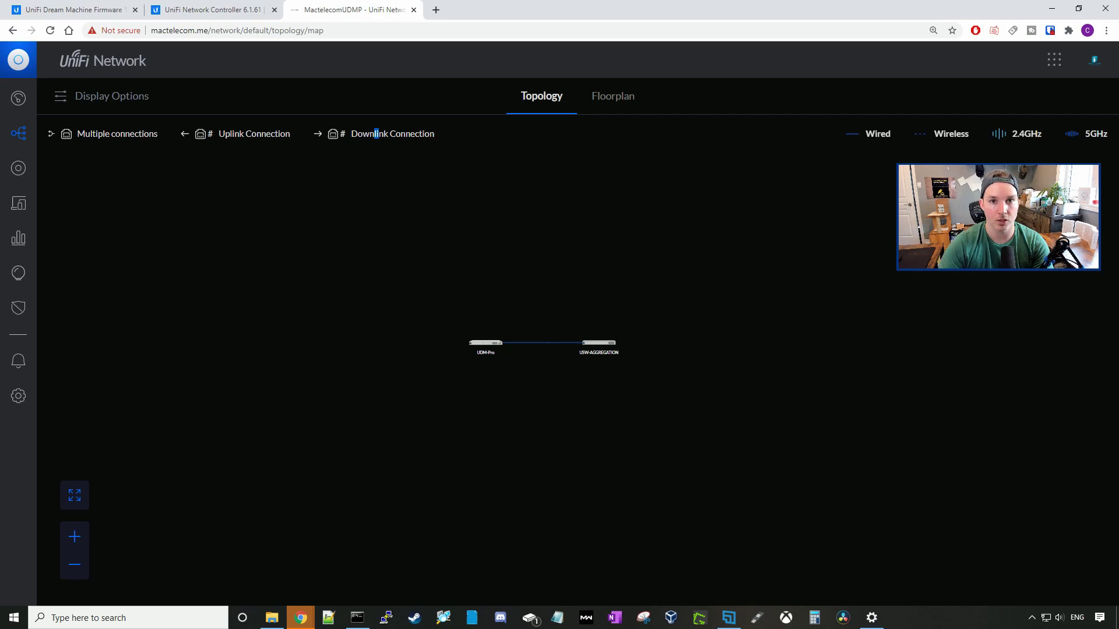
click(600, 344)
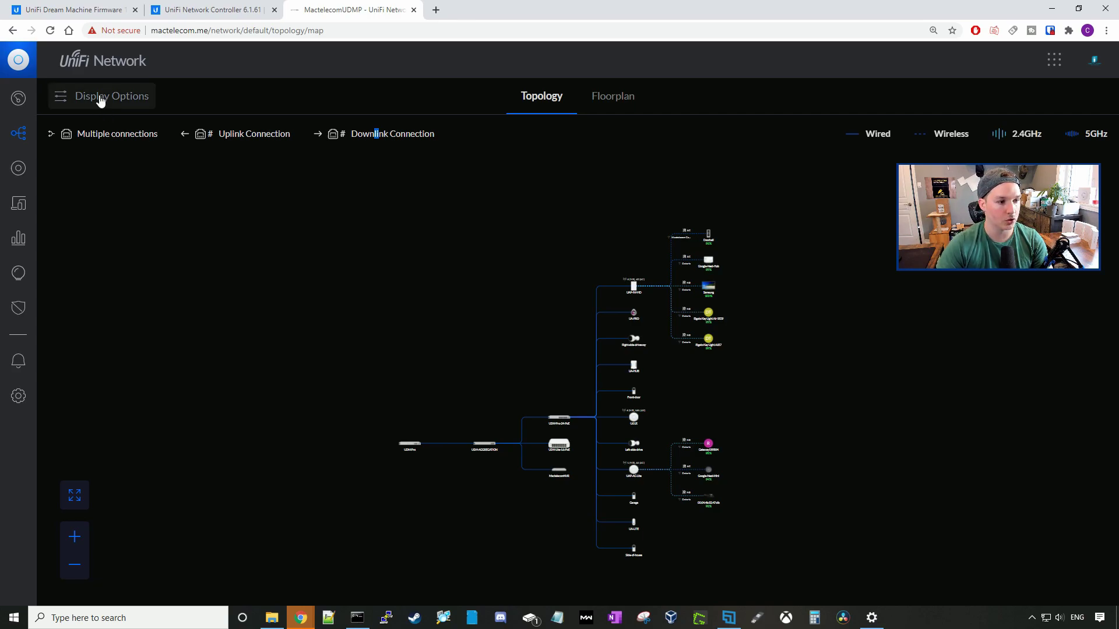
- Show the Topology page's Display Options with its client, wireless and wired label filters
click(100, 98)
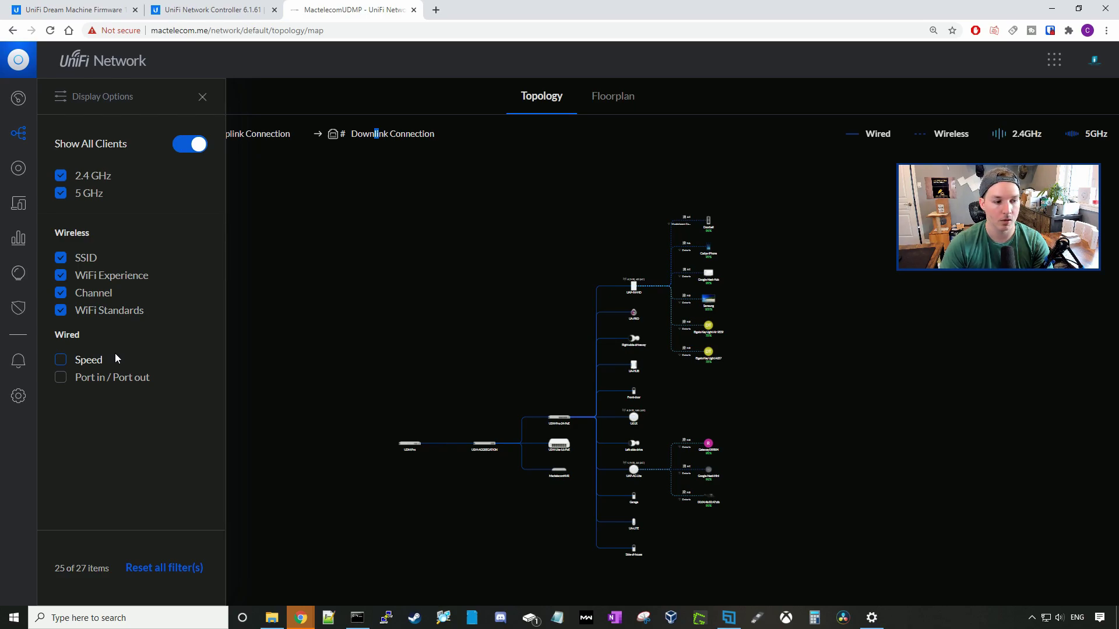
- Enable wired Speed and Port in / Port out labels, then view the Coming Soon Floorplan tab
click(61, 360)
click(61, 377)
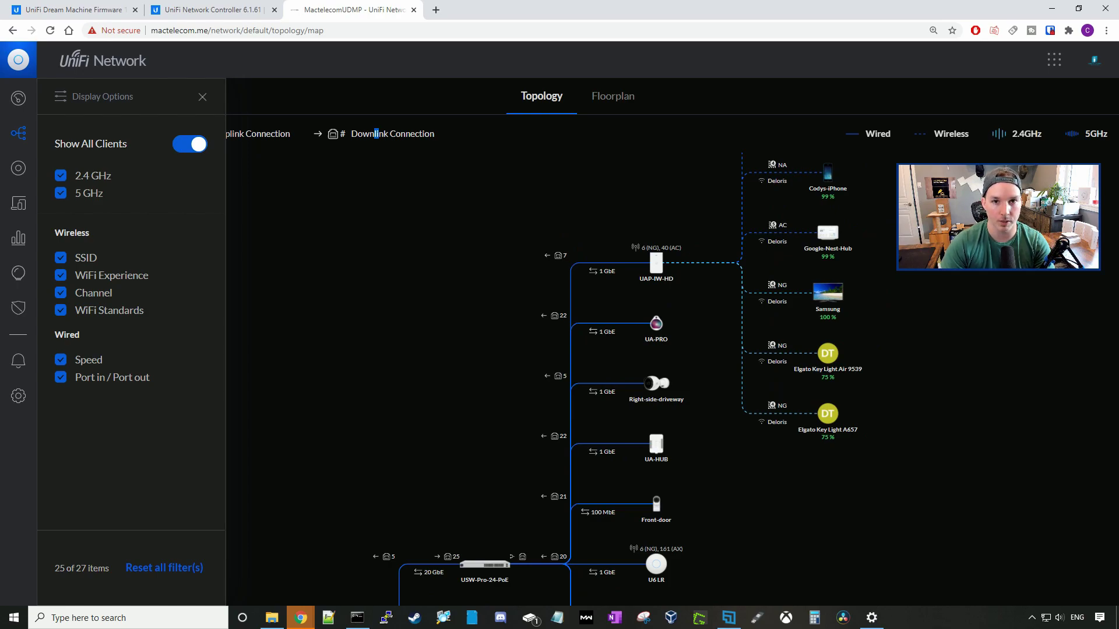
click(611, 98)
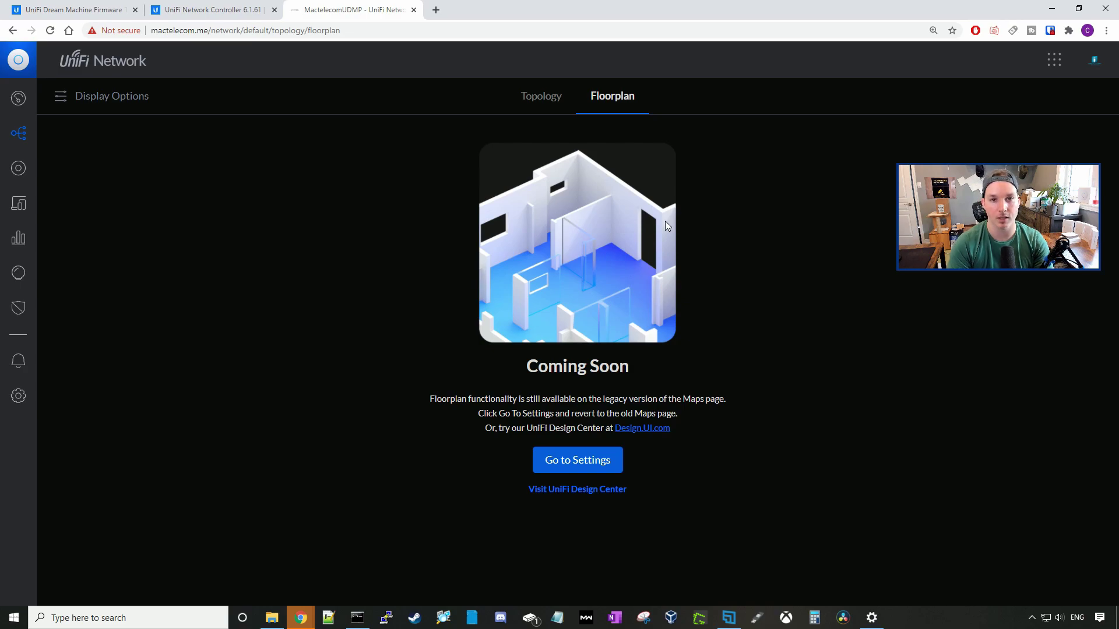
- Return from the Floorplan notice to the full Topology device map
click(18, 133)
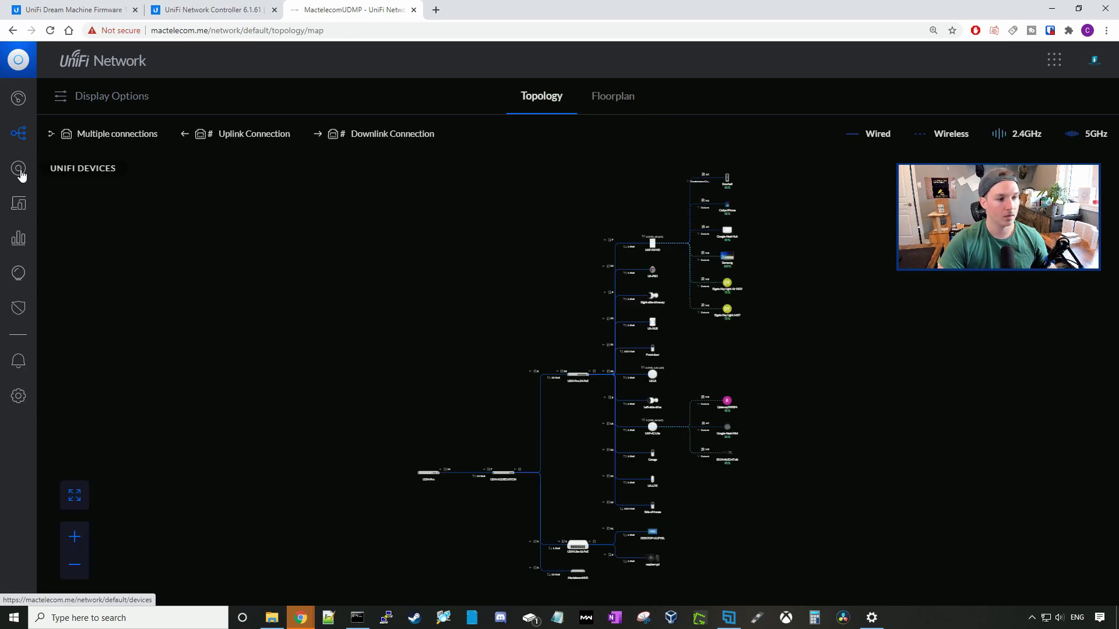
- Show the UniFi Devices list as a grid of picture cards with IPs and throughput
click(18, 168)
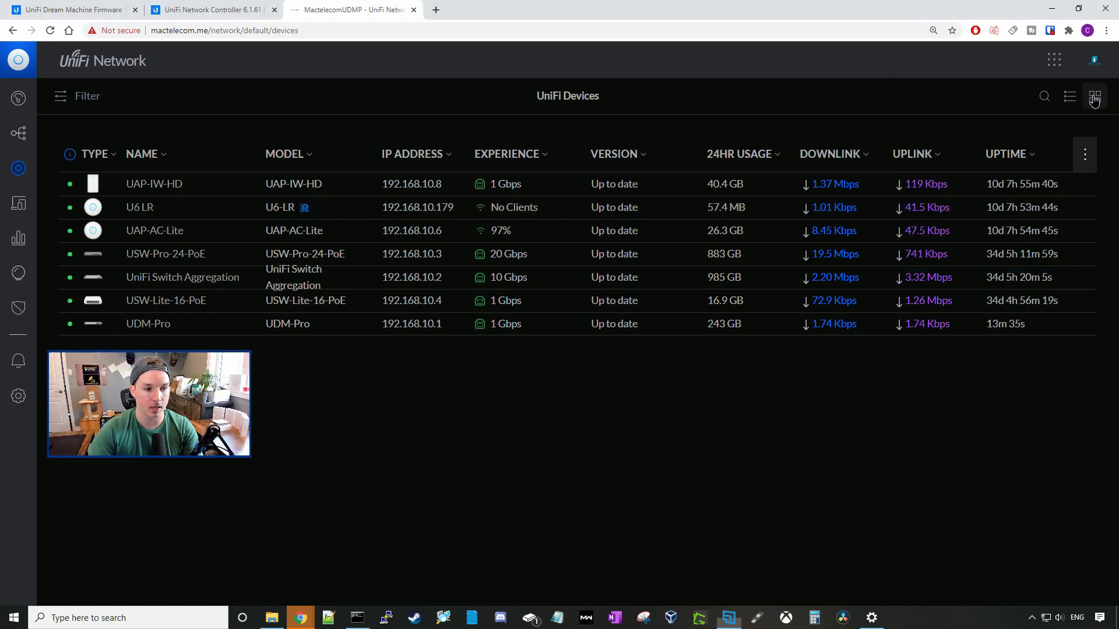
click(1095, 99)
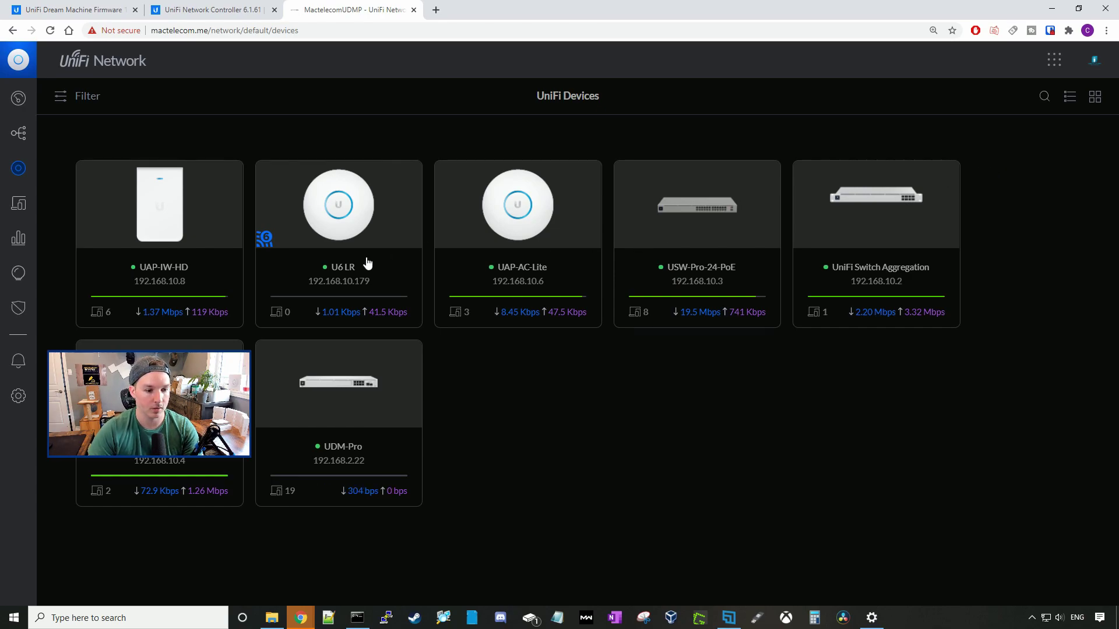
mouse_move(190, 305)
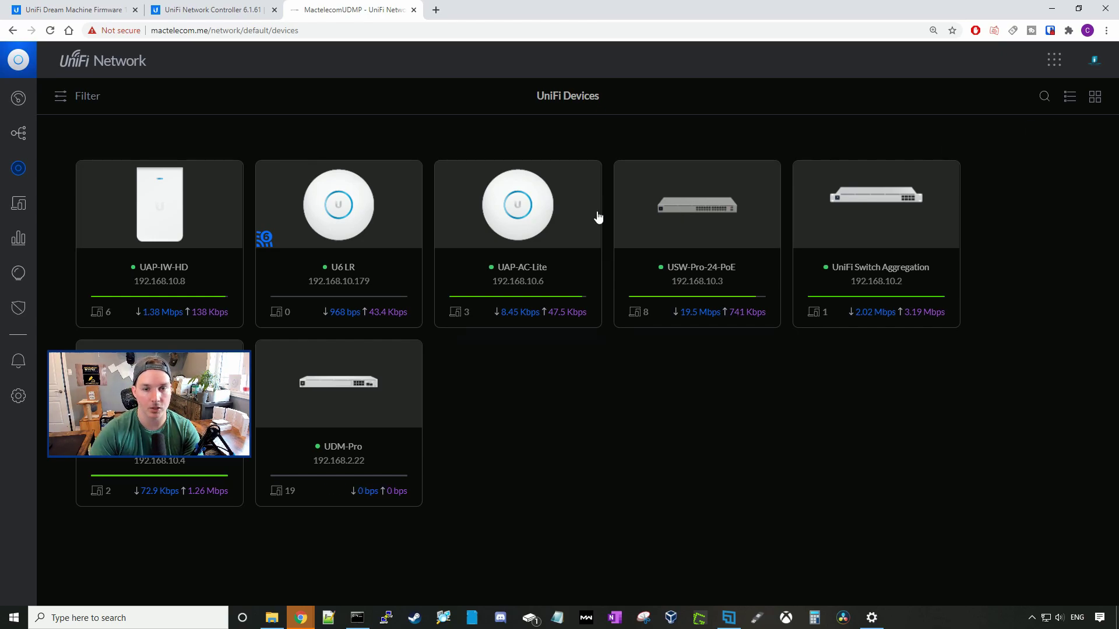
- Inspect the U6 LR access point's overview and its expanded WLAN details
click(374, 226)
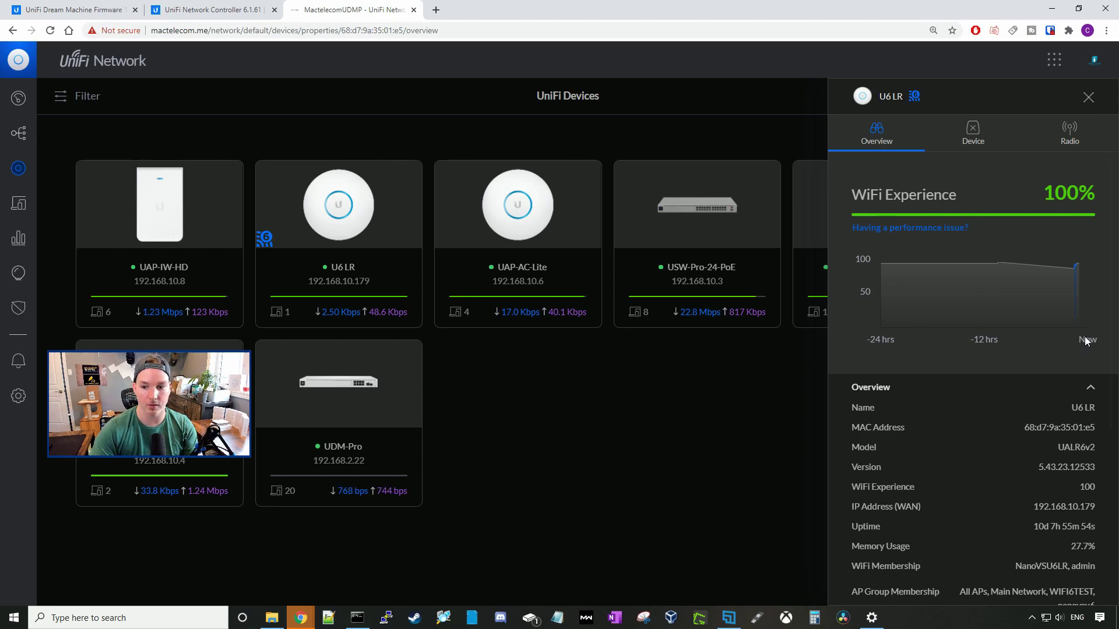
scroll(924, 277, down, 3)
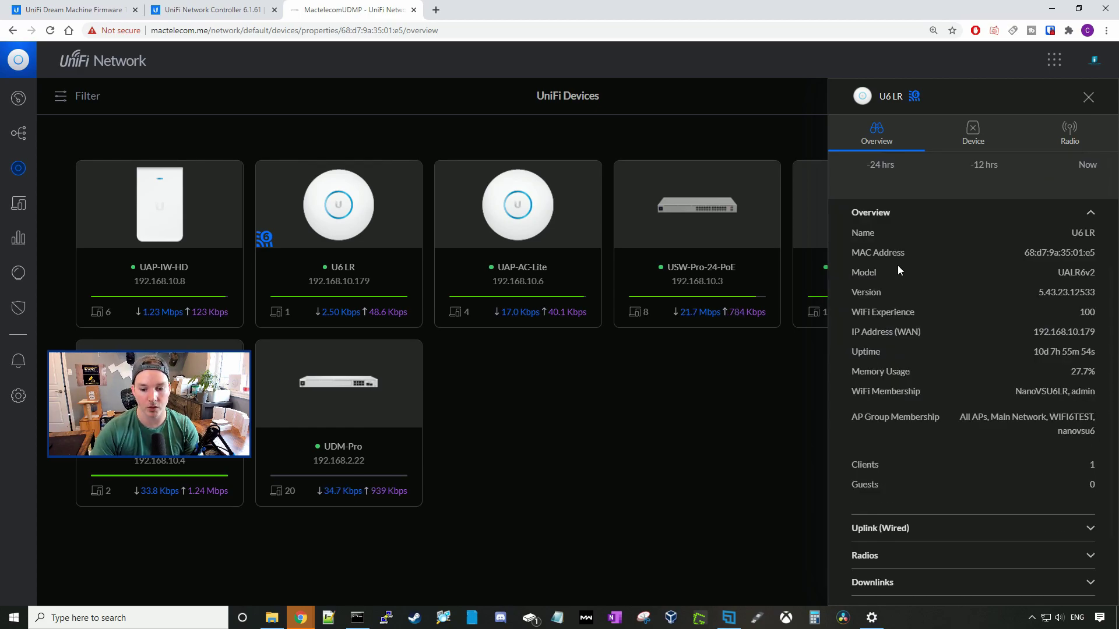
scroll(898, 265, down, 2)
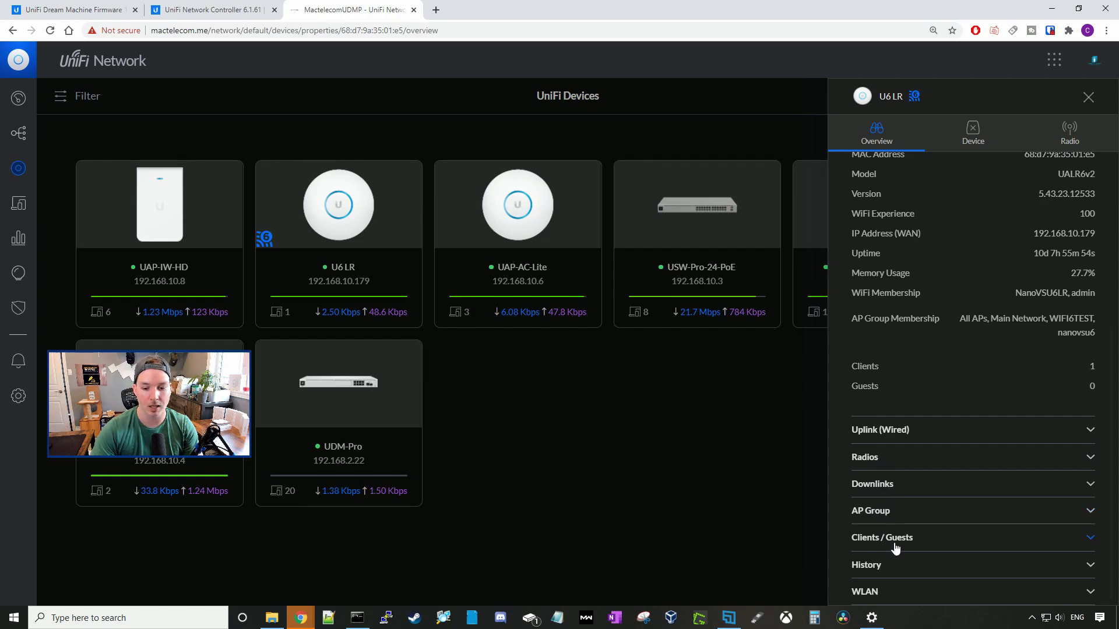
click(890, 588)
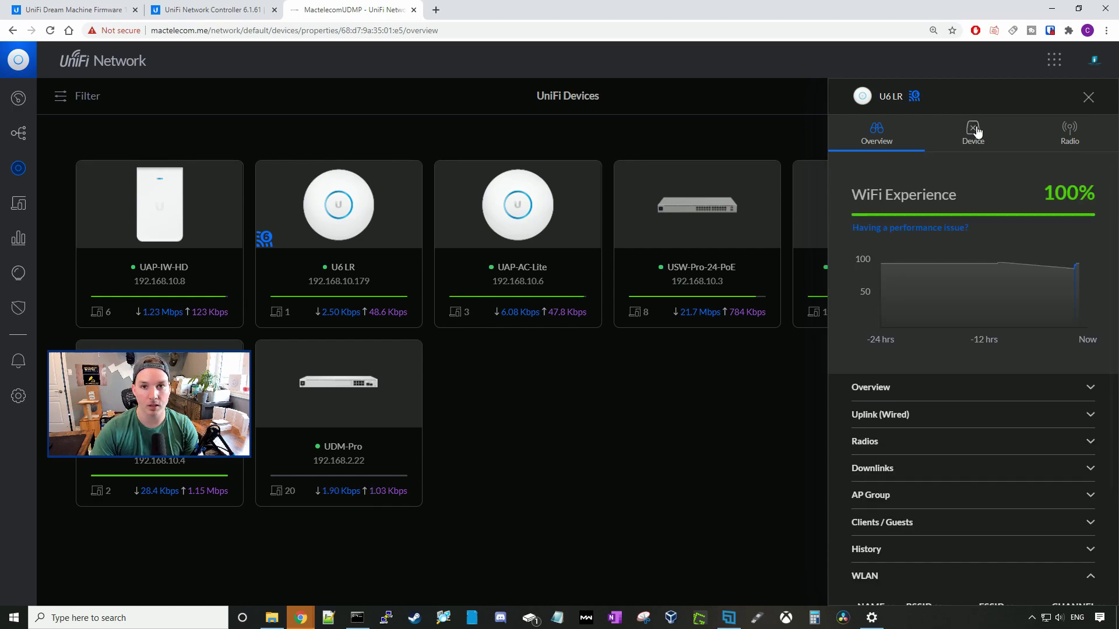
- Review the U6 LR device settings: name, LED, network IP, services, and locate/restart
click(977, 133)
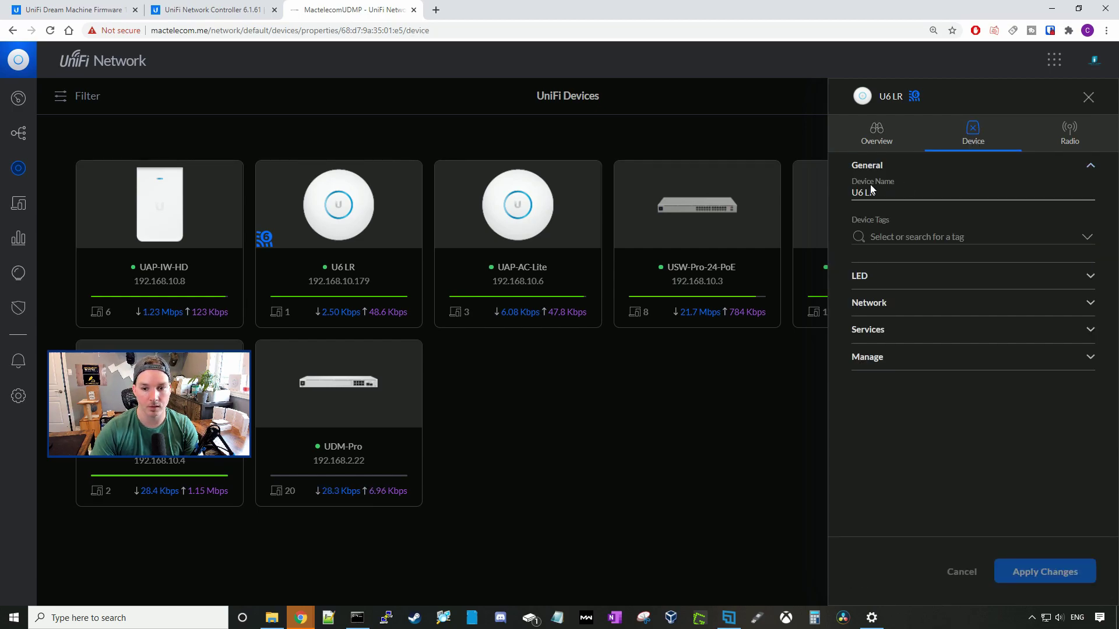
drag(886, 193, 837, 197)
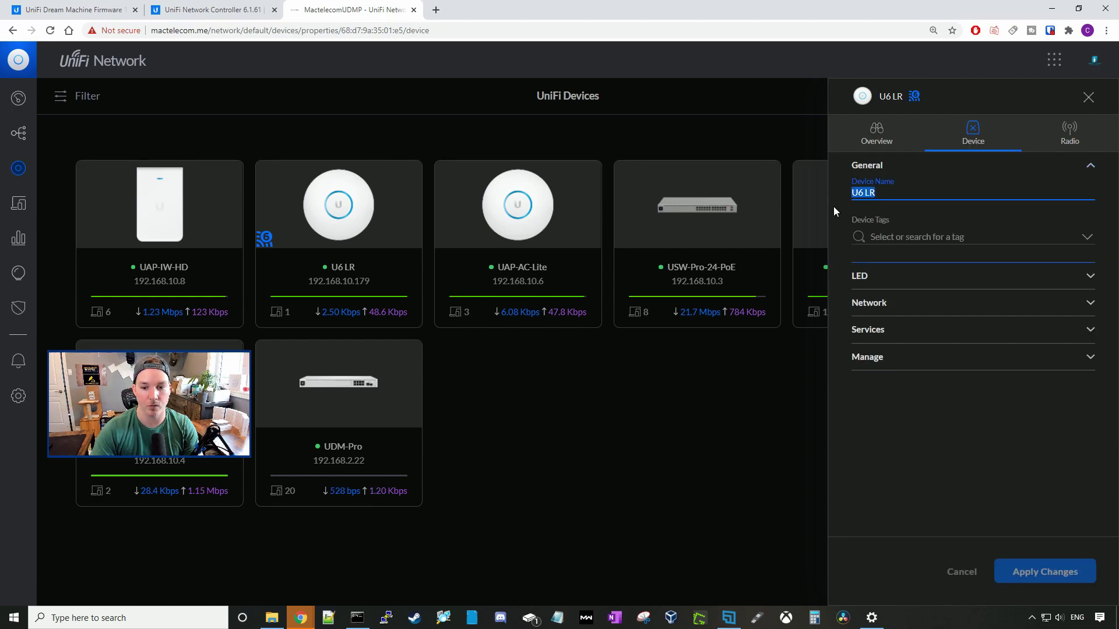
click(891, 280)
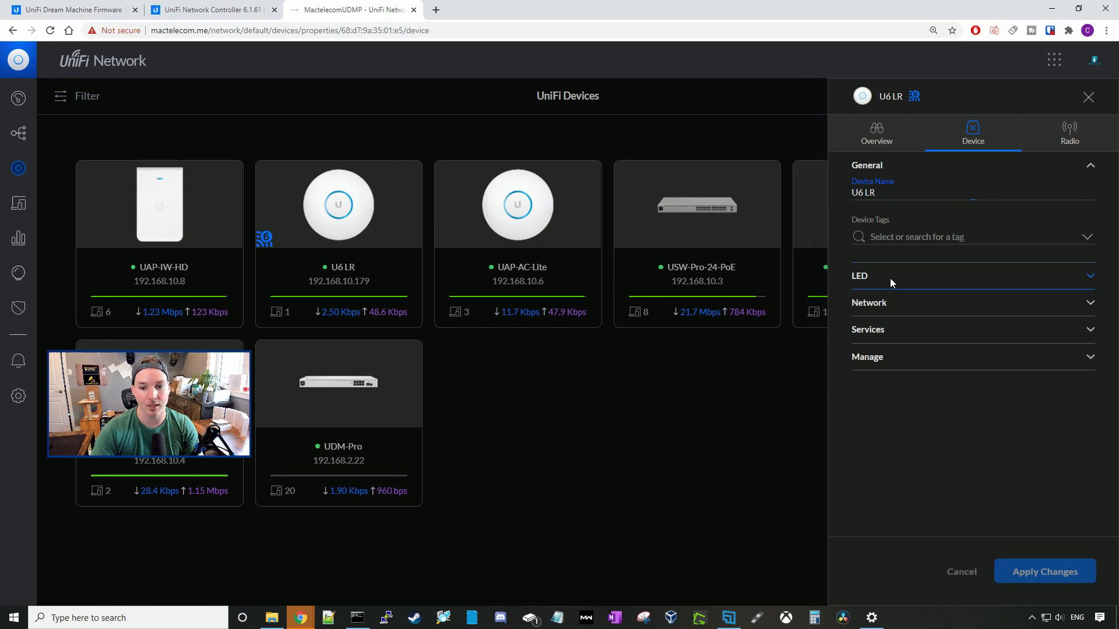
click(911, 426)
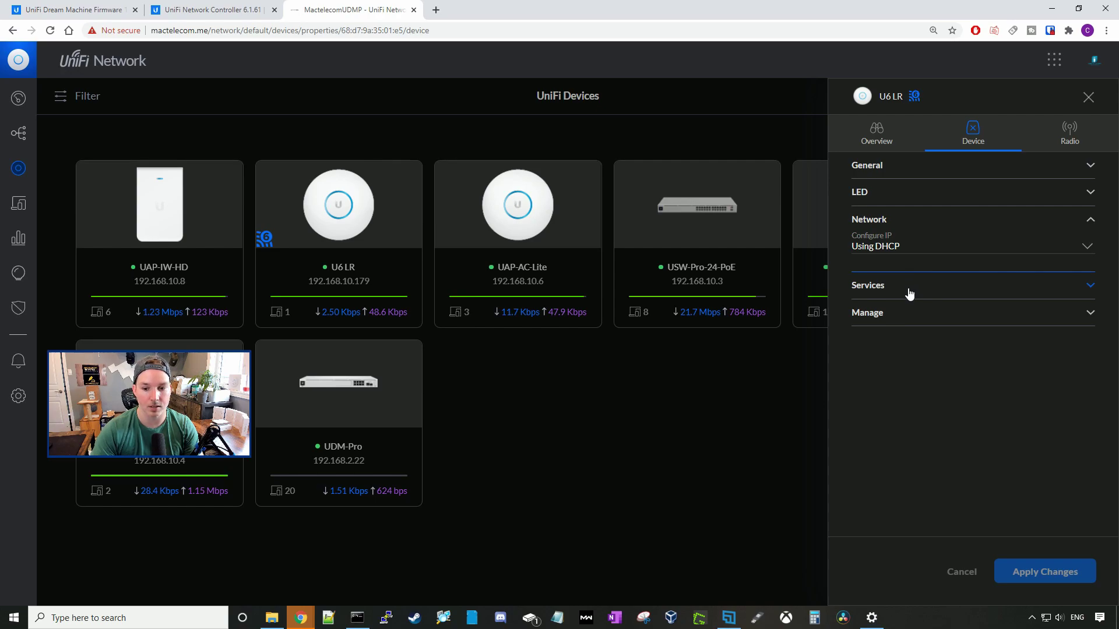
click(910, 294)
click(907, 435)
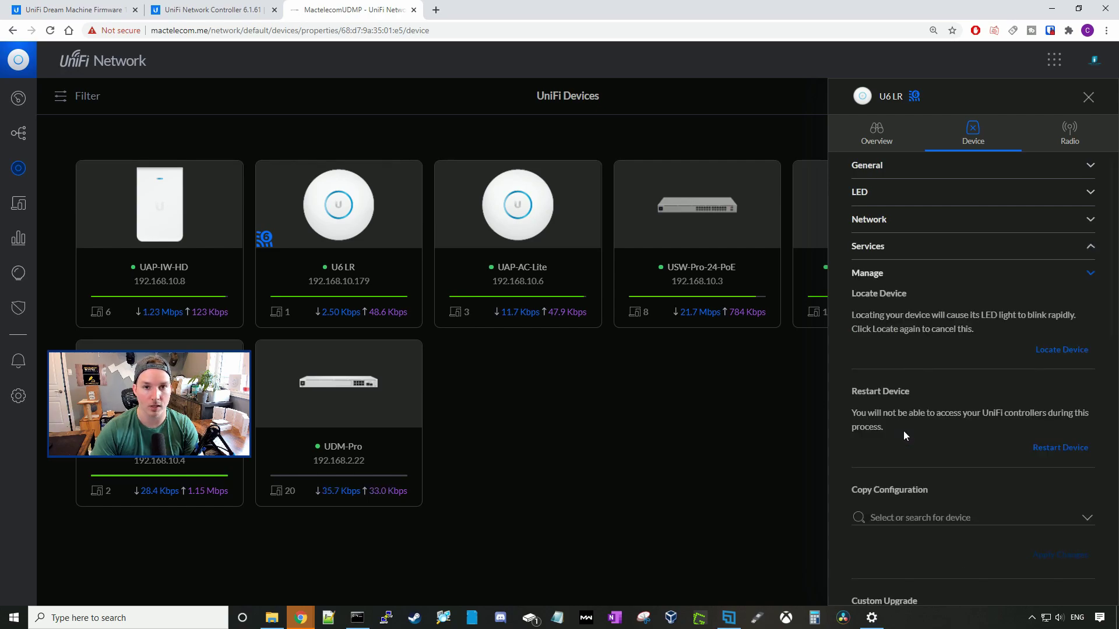
- Check the U6 LR radio settings and RF environment channel charts, then close the panel
click(1070, 133)
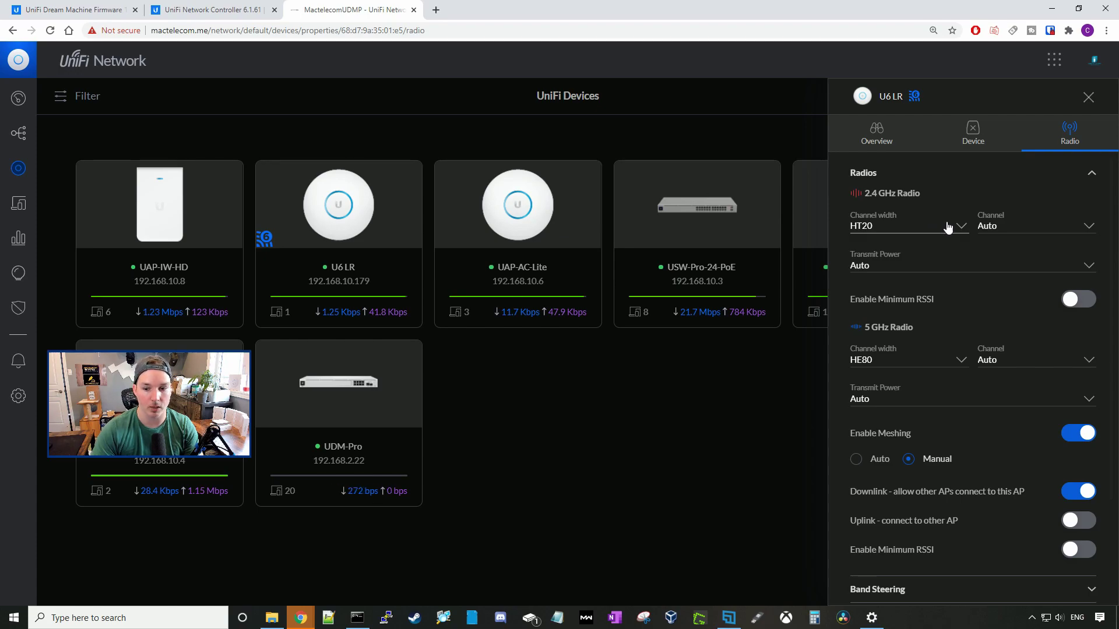
scroll(927, 357, down, 3)
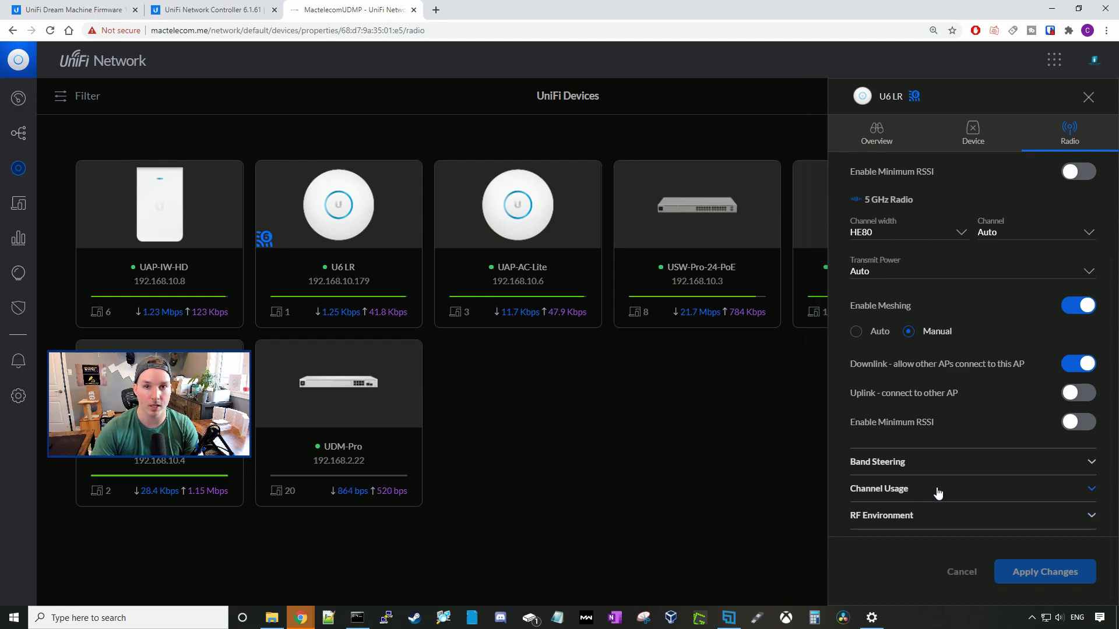
click(936, 514)
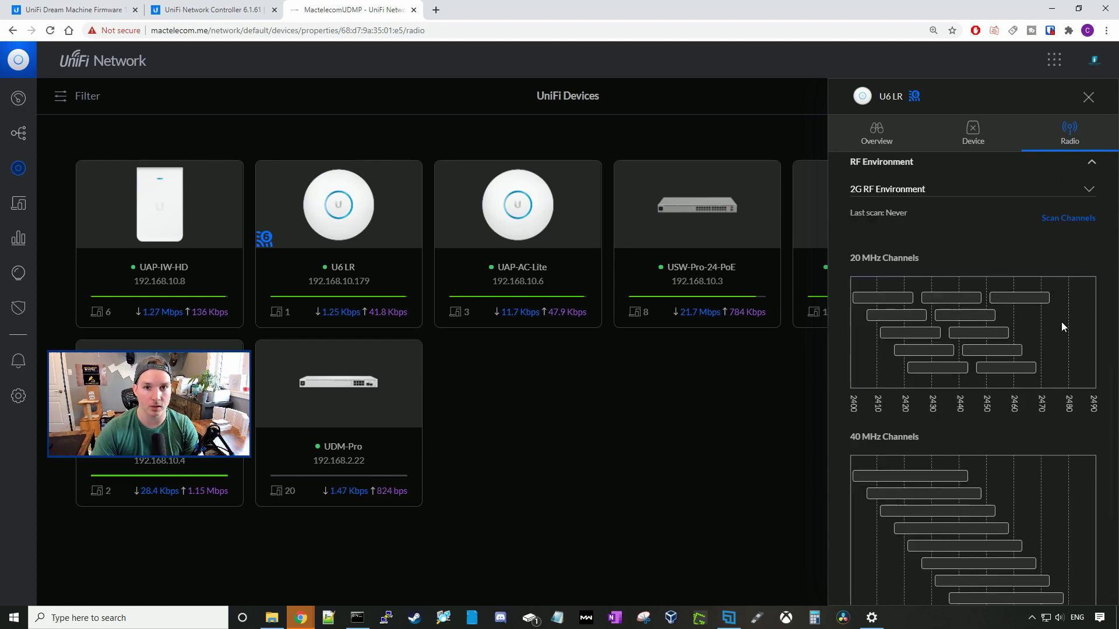
scroll(1061, 322, down, 2)
key(Escape)
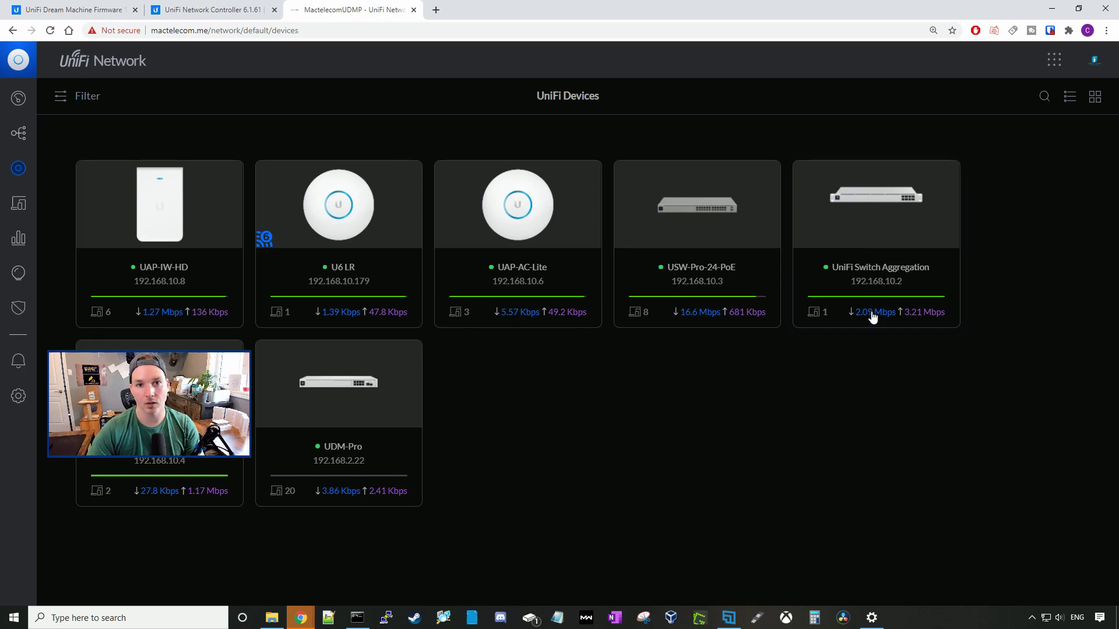
- Inspect Switch Aggregation's Port 2 override, keeping Switching and autonegotiated link speed, then close
click(889, 175)
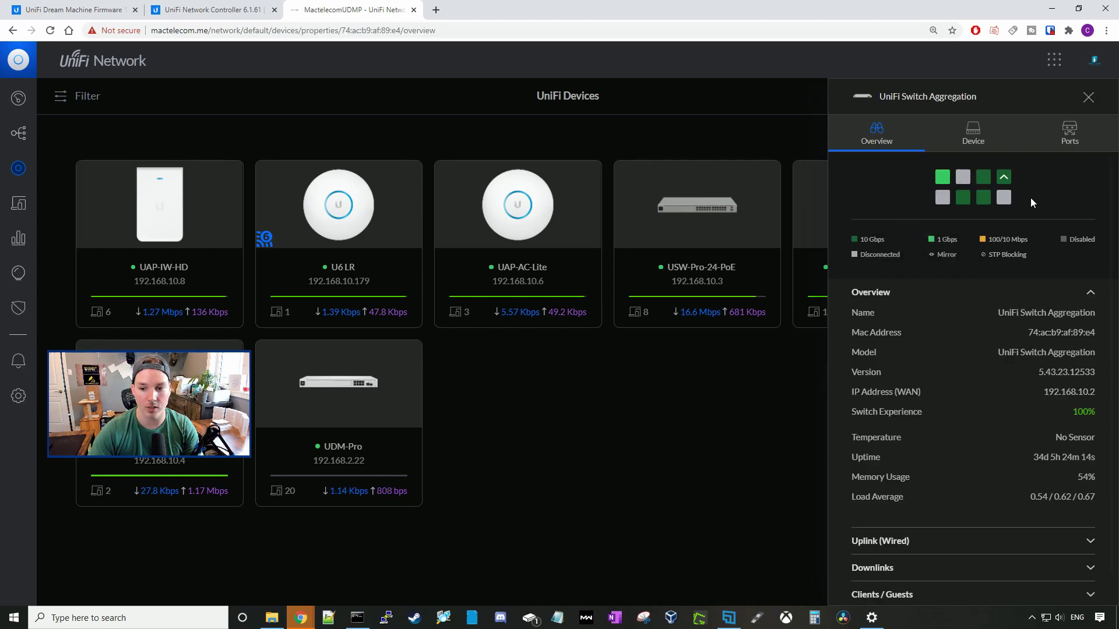
click(964, 178)
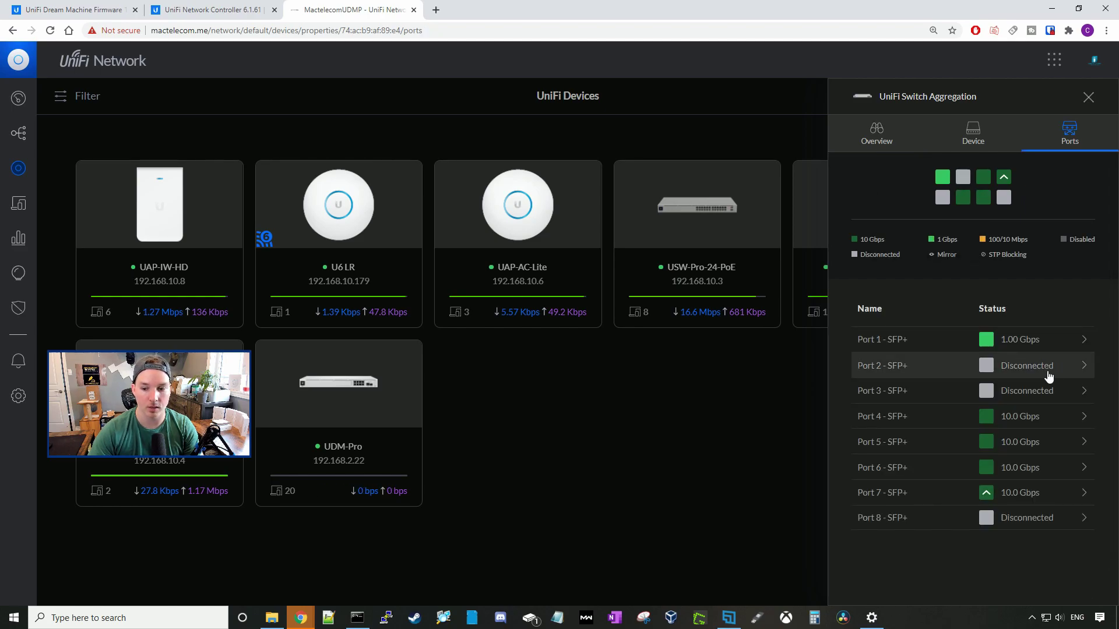
click(1081, 367)
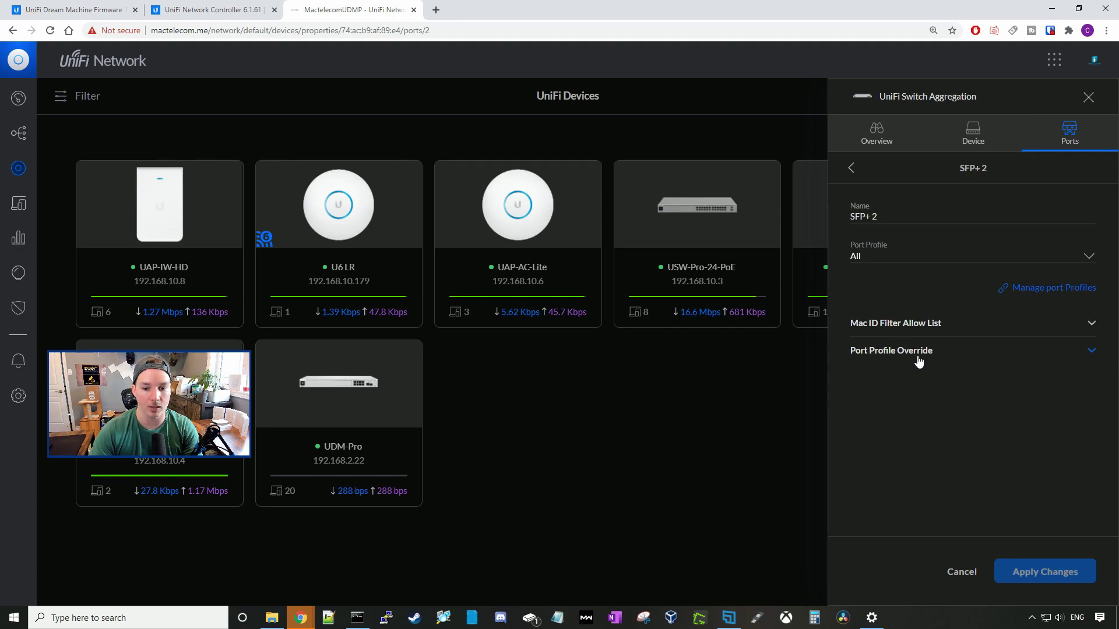
click(880, 357)
scroll(886, 291, down, 2)
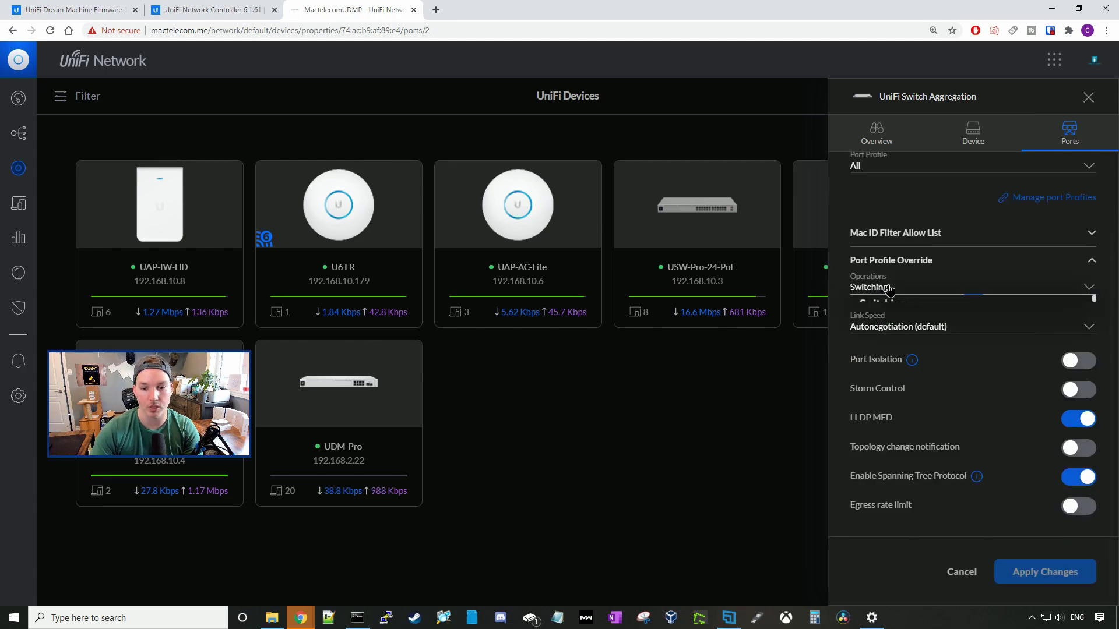
click(883, 288)
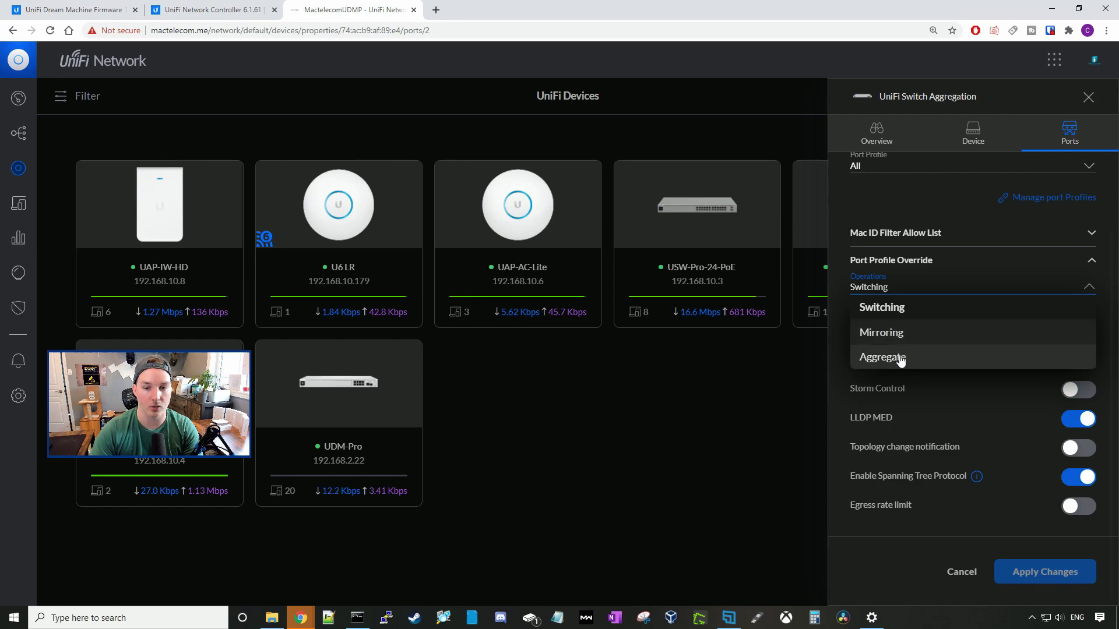
click(883, 307)
click(907, 328)
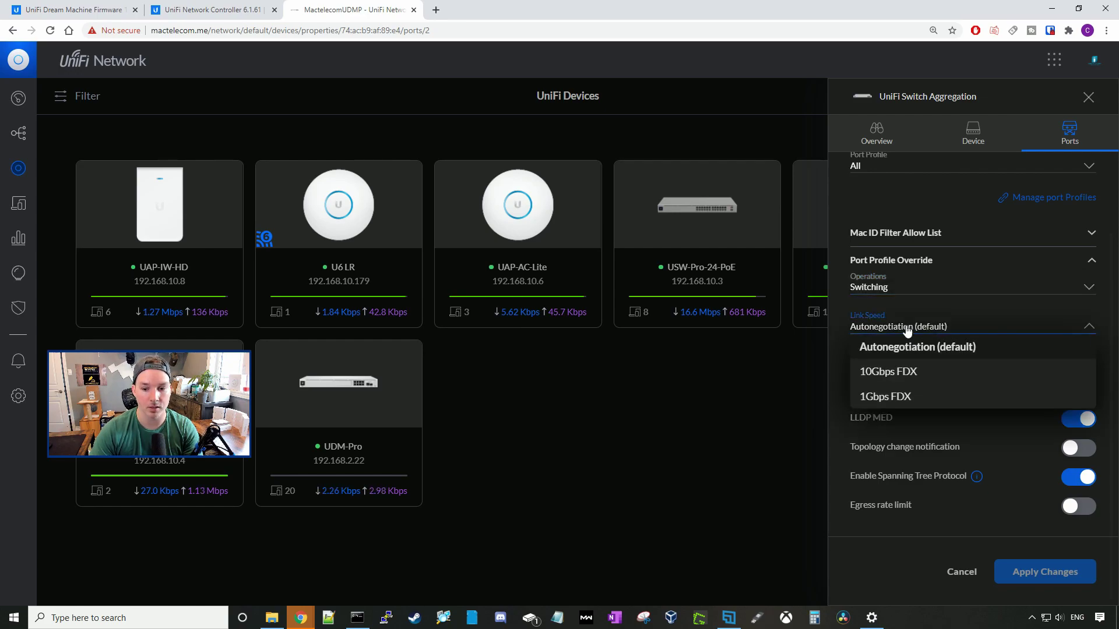
click(908, 330)
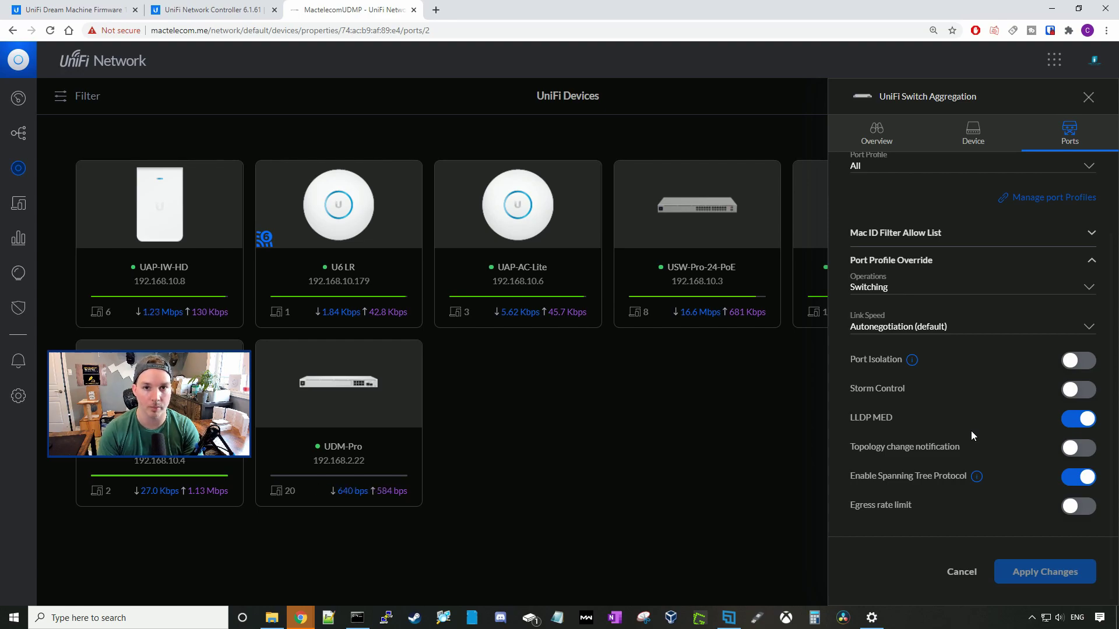
click(1088, 97)
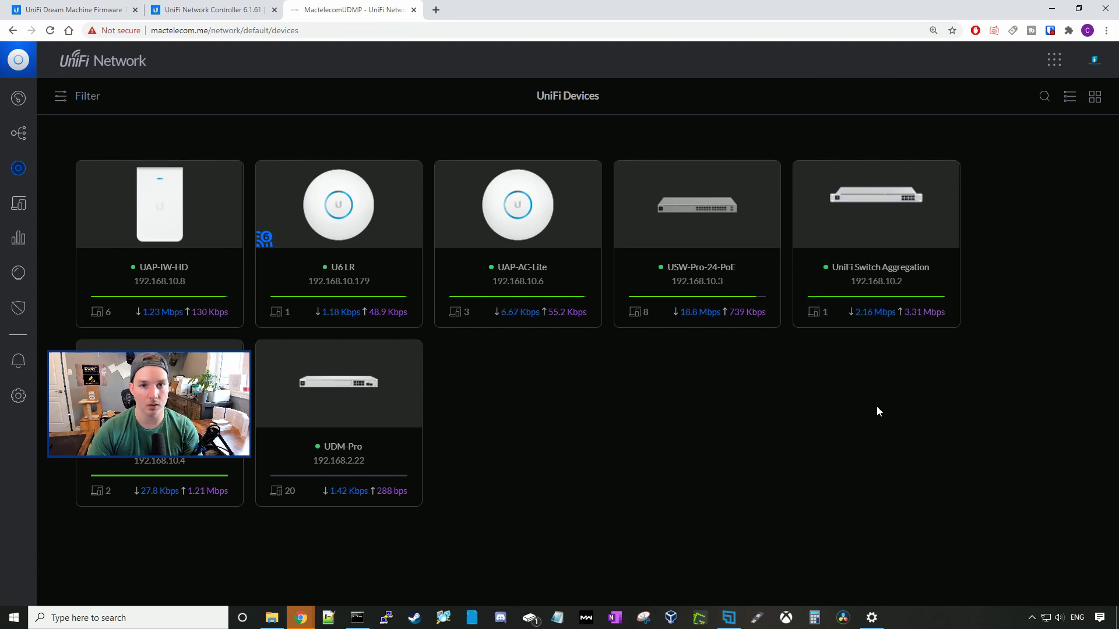
- View the UDM-Pro's screen settings: 80% brightness, night mode 10 PM–8 AM
click(402, 423)
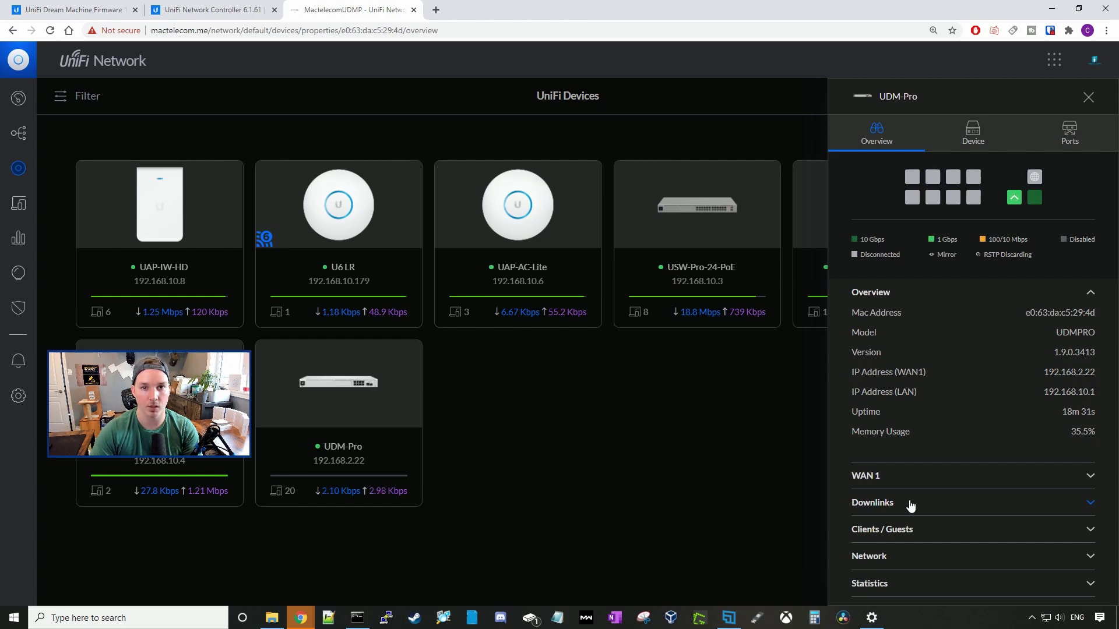
click(977, 140)
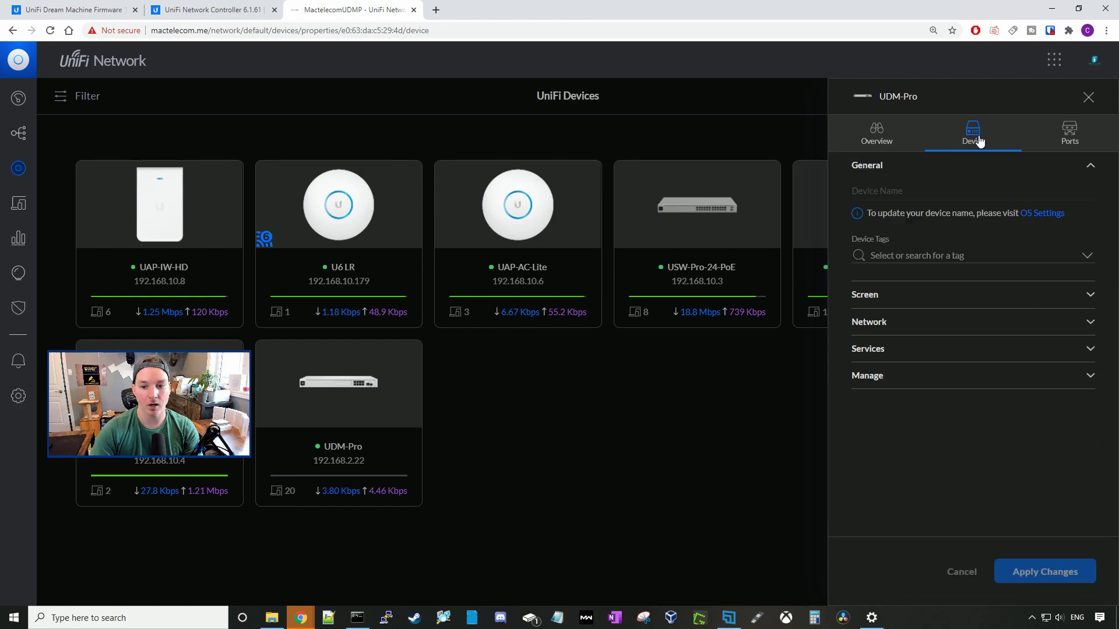
click(895, 295)
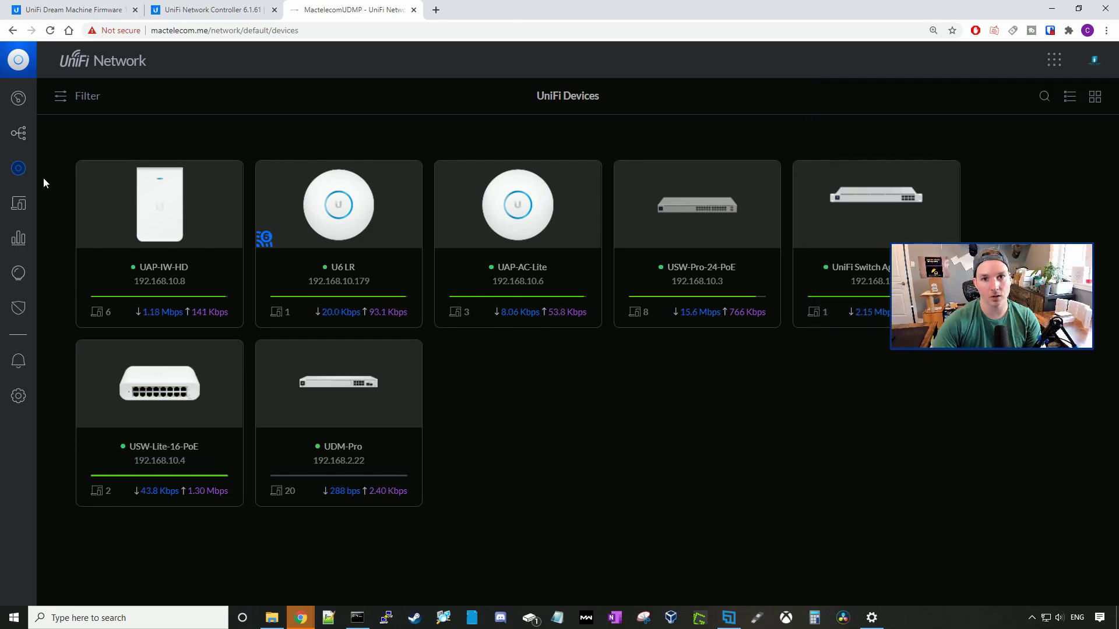
- Filter the Clients list by device to show only the 8 clients on USW-Pro-24-PoE
click(27, 204)
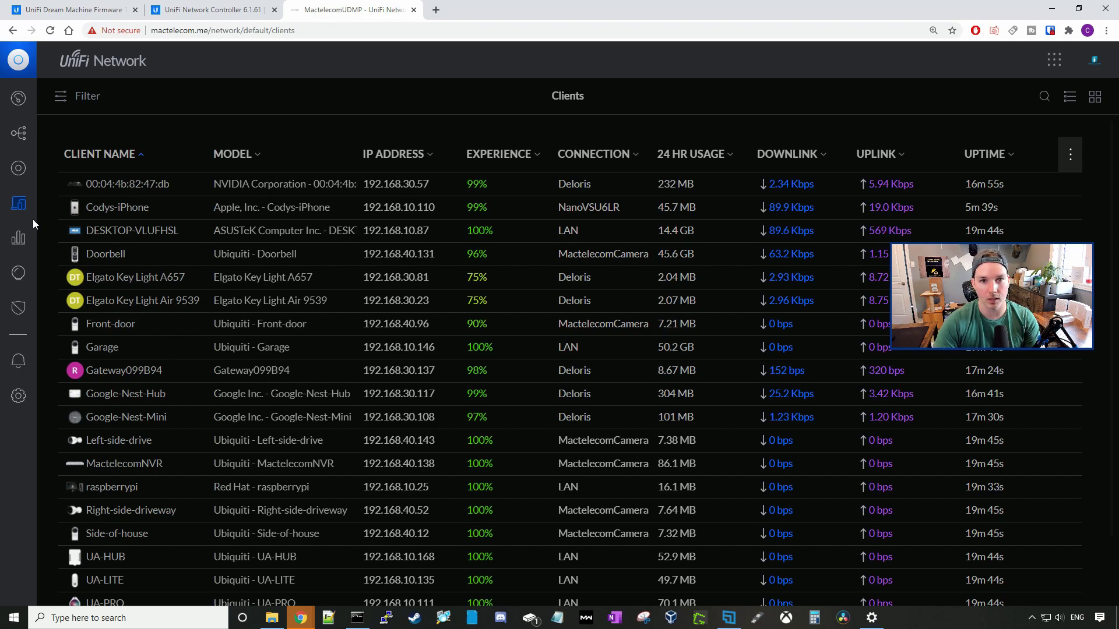
click(90, 99)
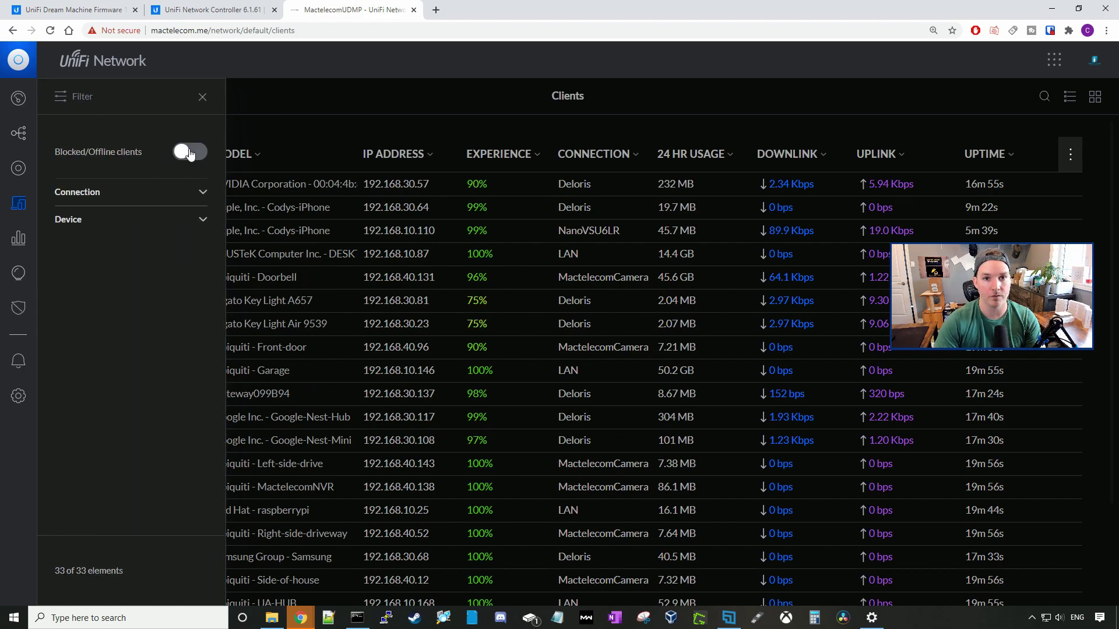
click(198, 192)
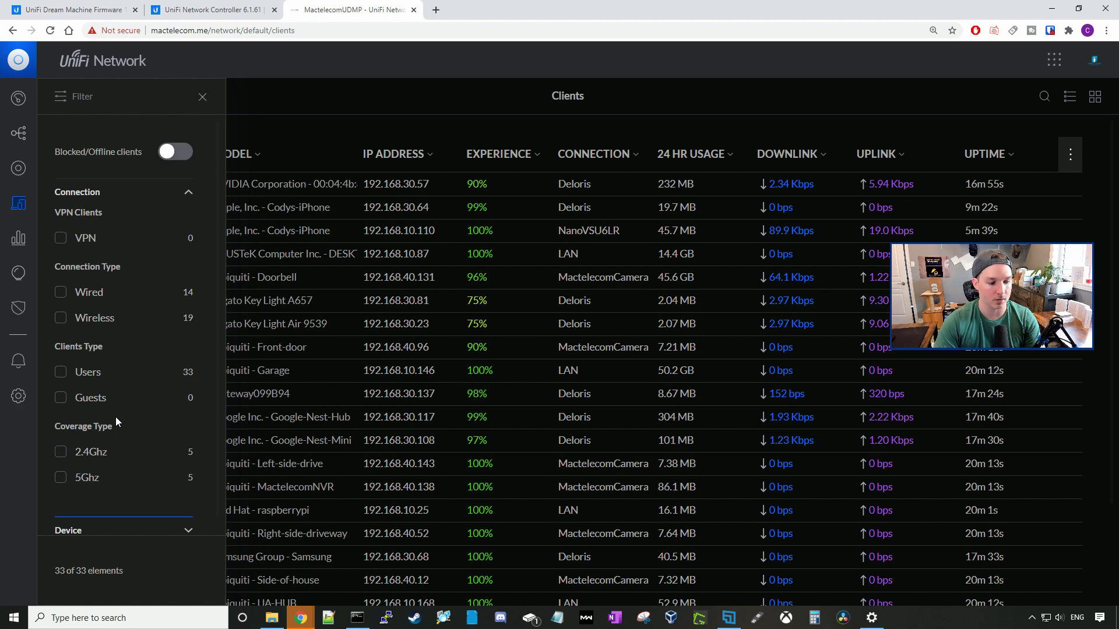
click(189, 530)
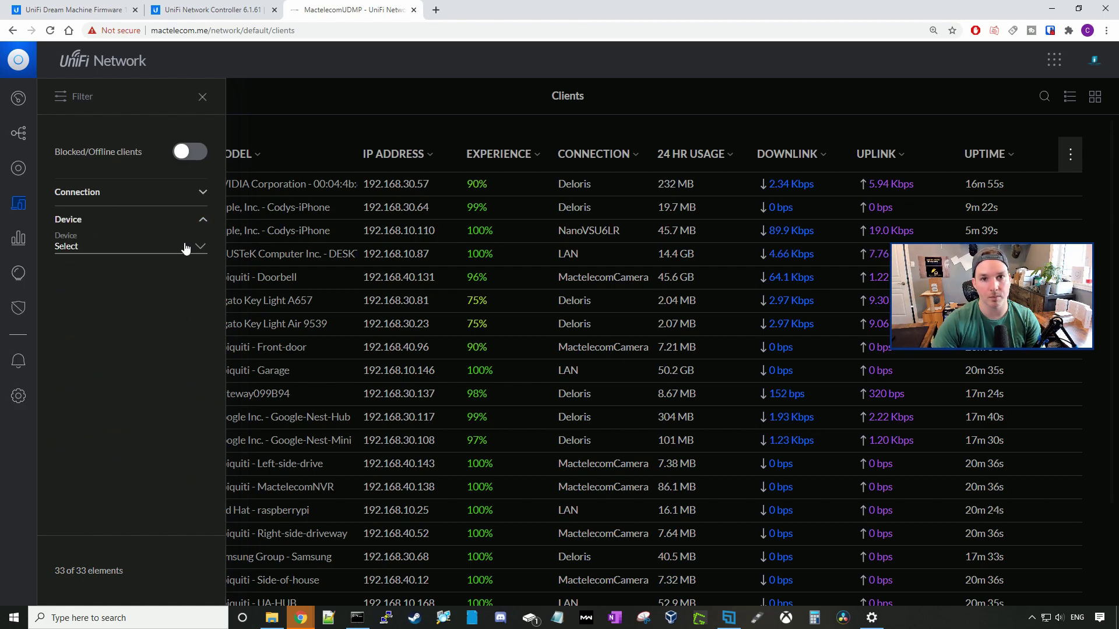
click(136, 249)
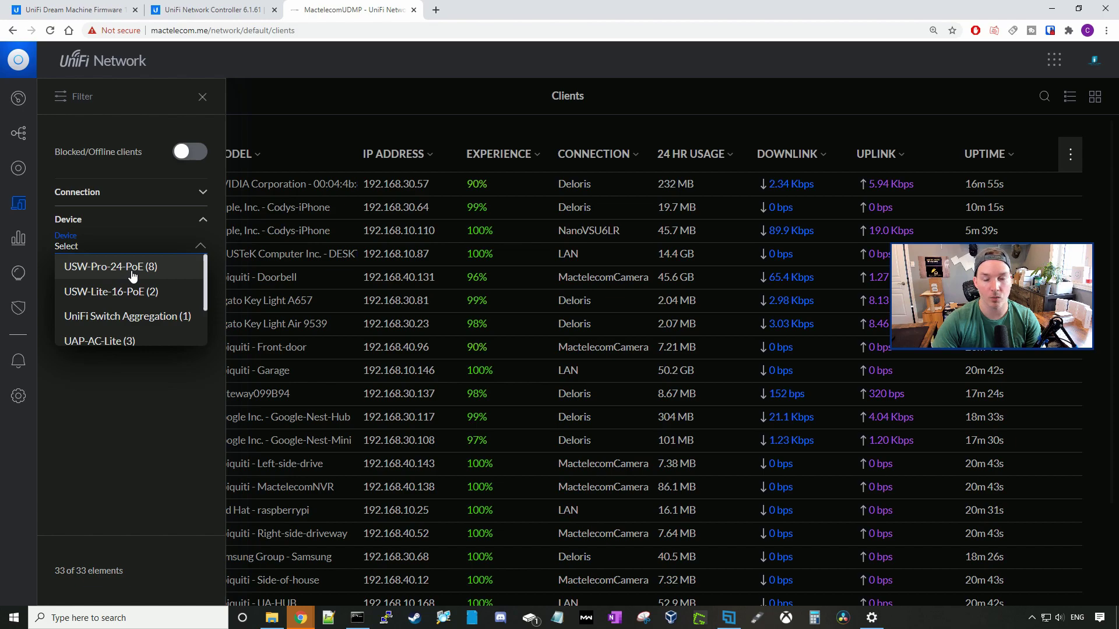
click(133, 271)
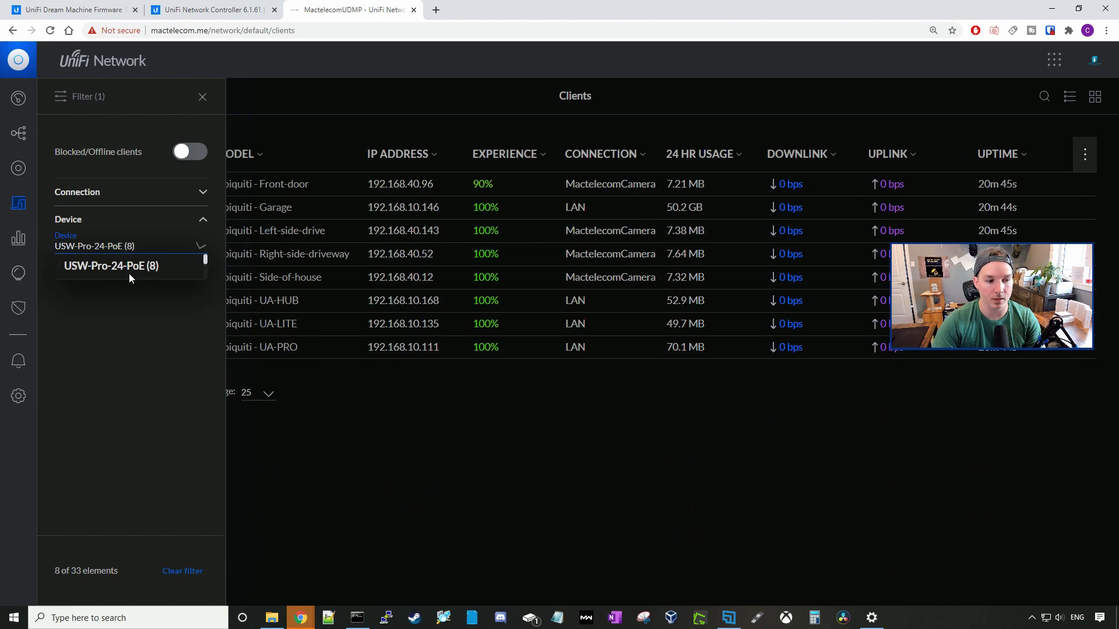
- Close the filter and view WiFiman's iPhone speed test: 564 Mbps down, 684 Mbps up
click(202, 97)
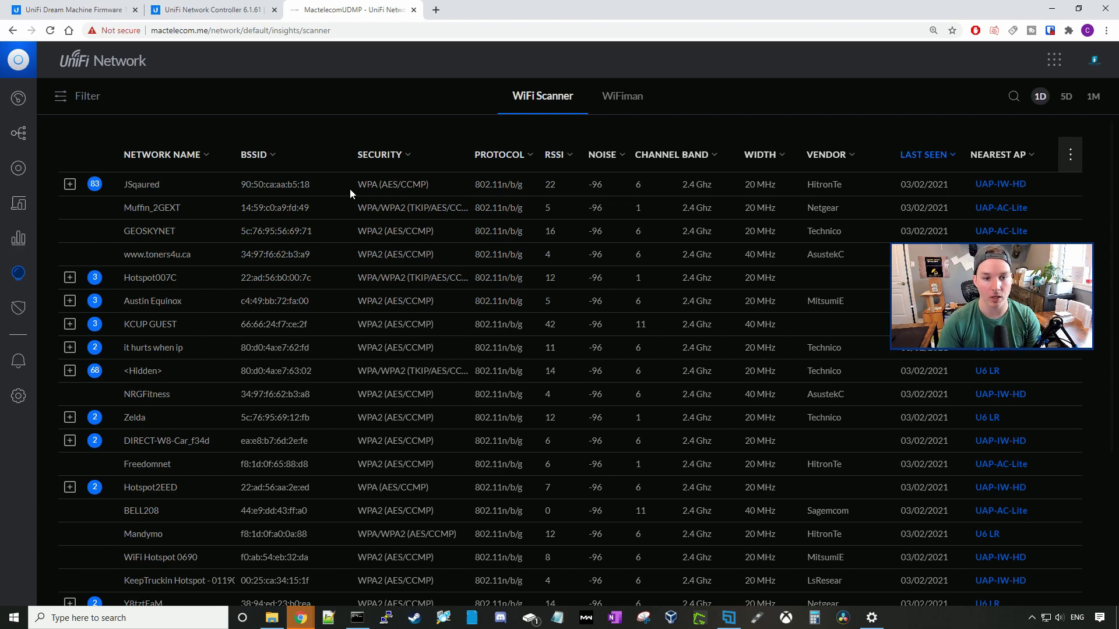
click(626, 104)
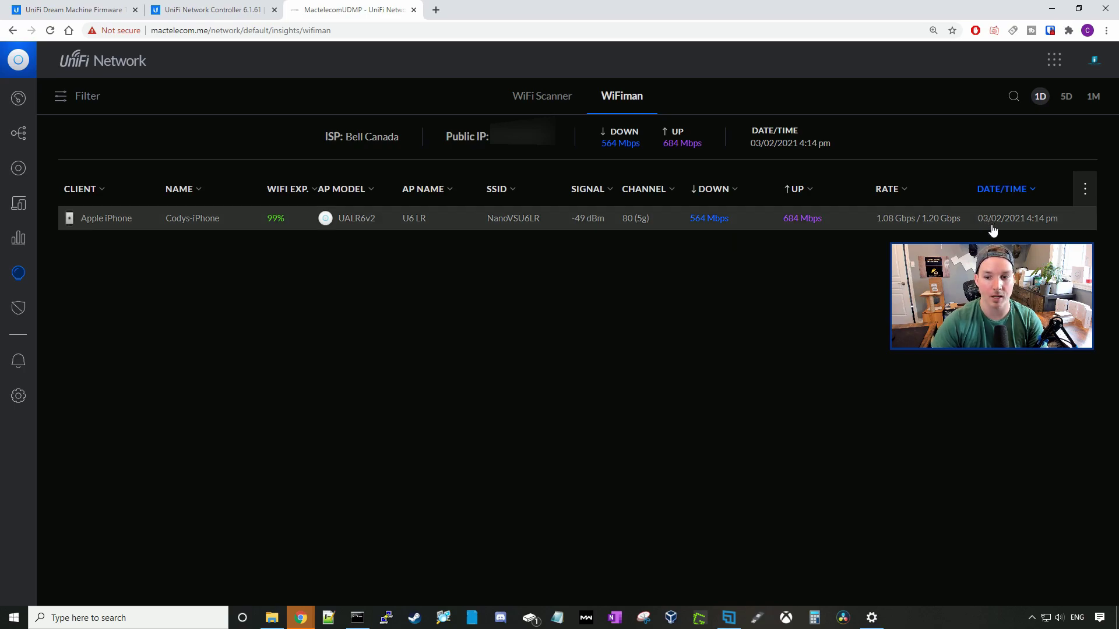
- Scroll through the Threat Management overview showing 0 threats and 0 blocked countries
click(542, 95)
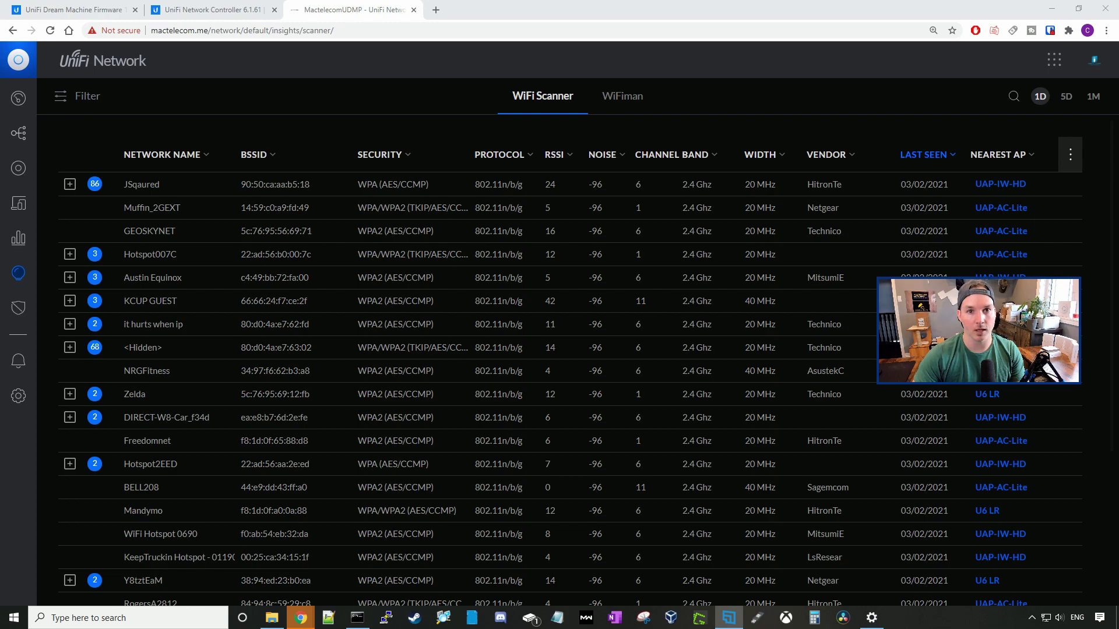
click(18, 308)
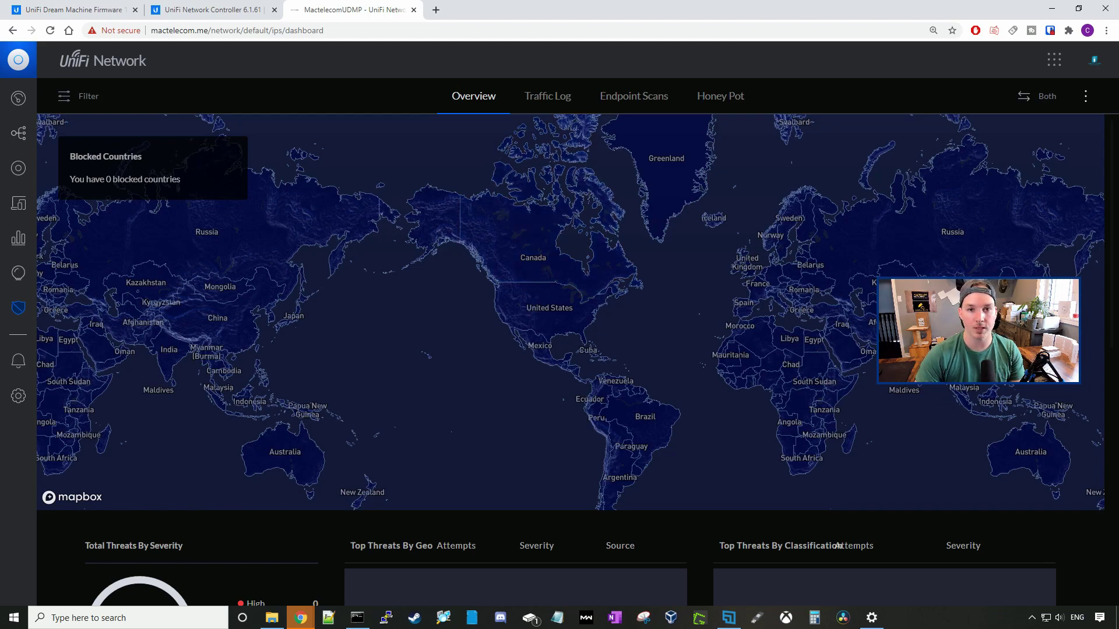
scroll(278, 526, down, 4)
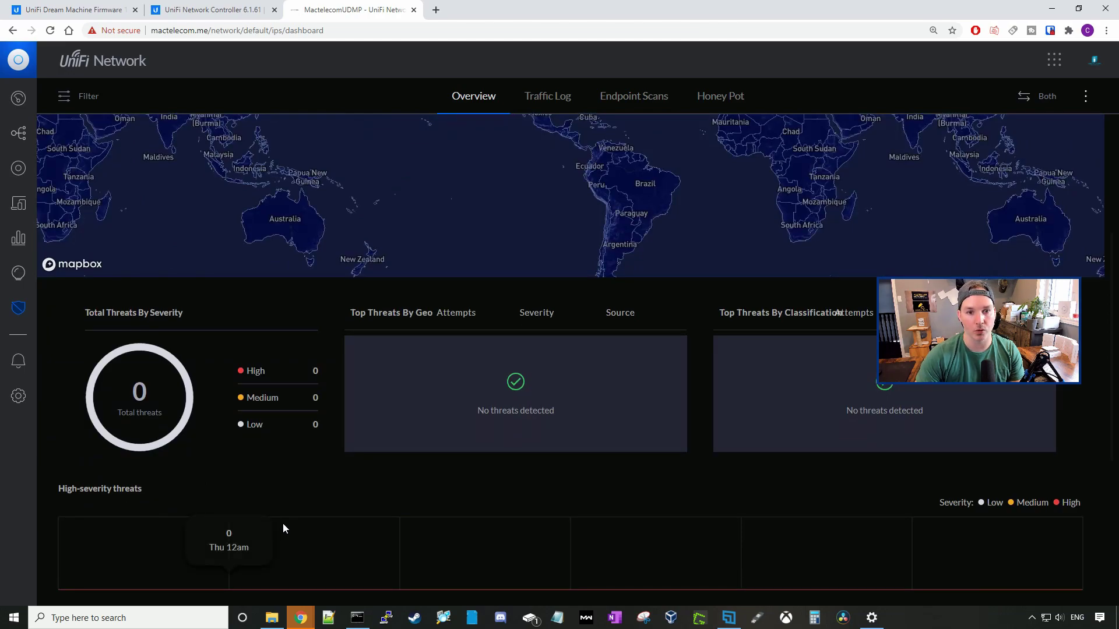
scroll(323, 485, down, 5)
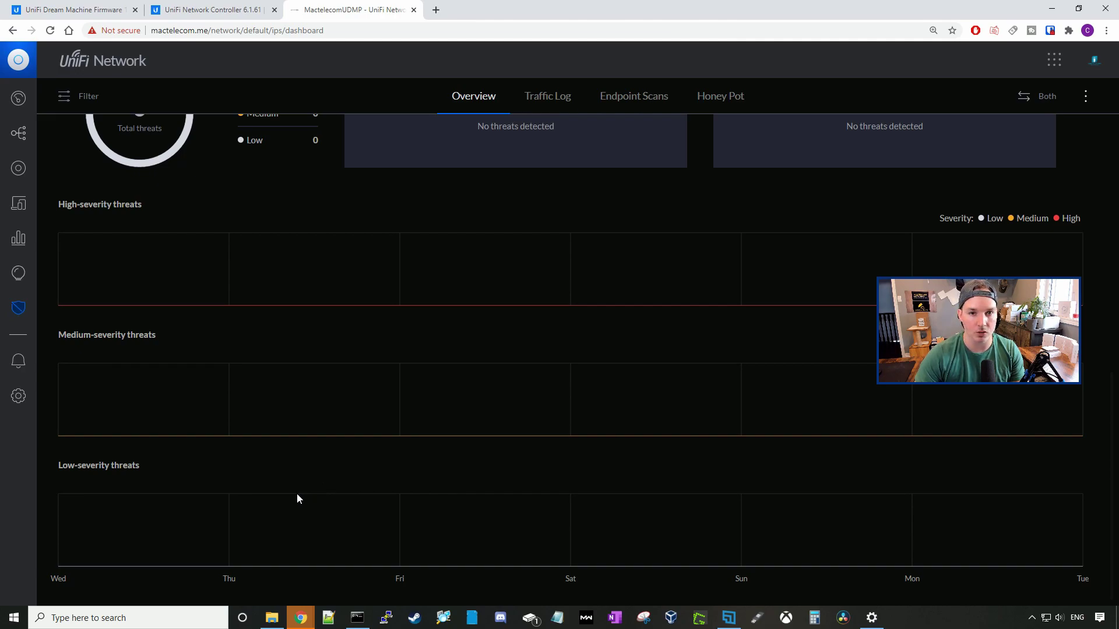
scroll(296, 493, up, 3)
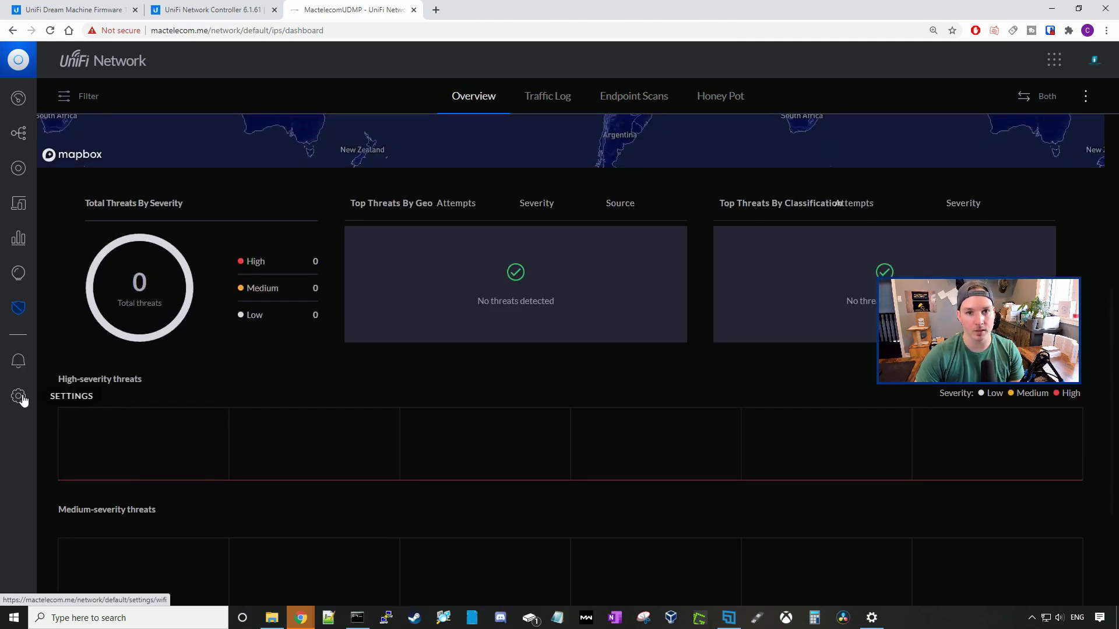
- Start a new WiFi network named 'TESTING' and enter its password
click(19, 396)
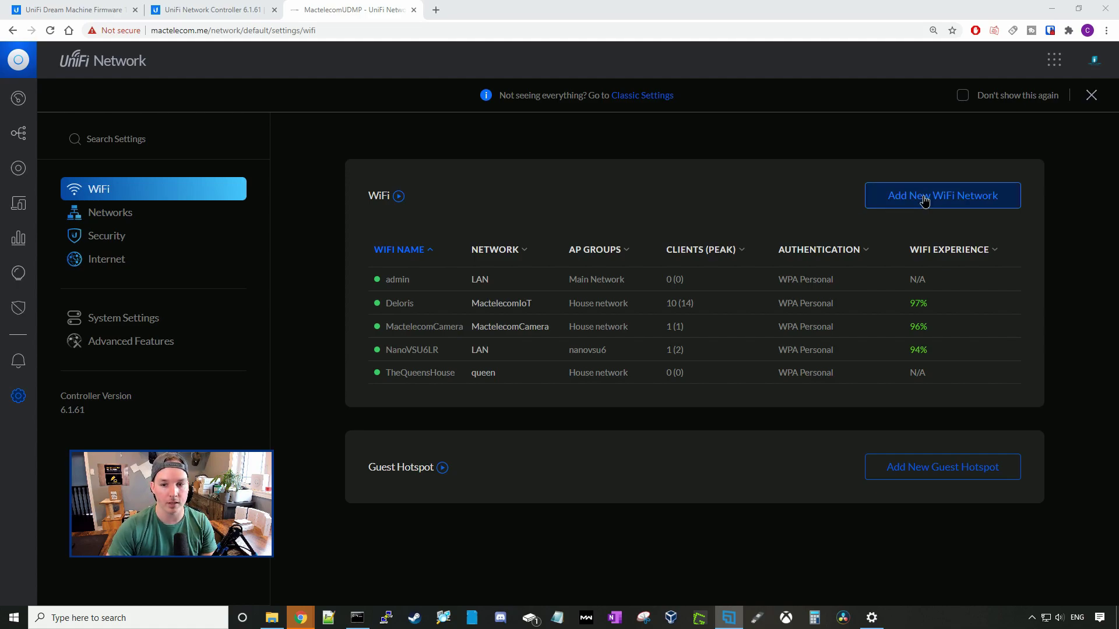
click(925, 200)
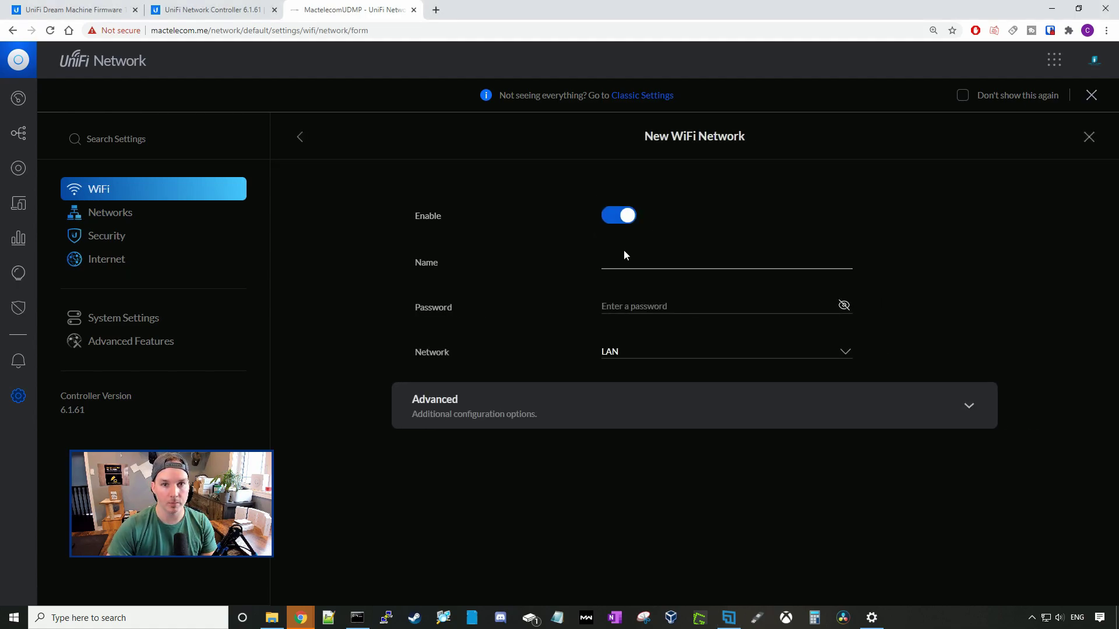
click(623, 252)
text(TESTING)
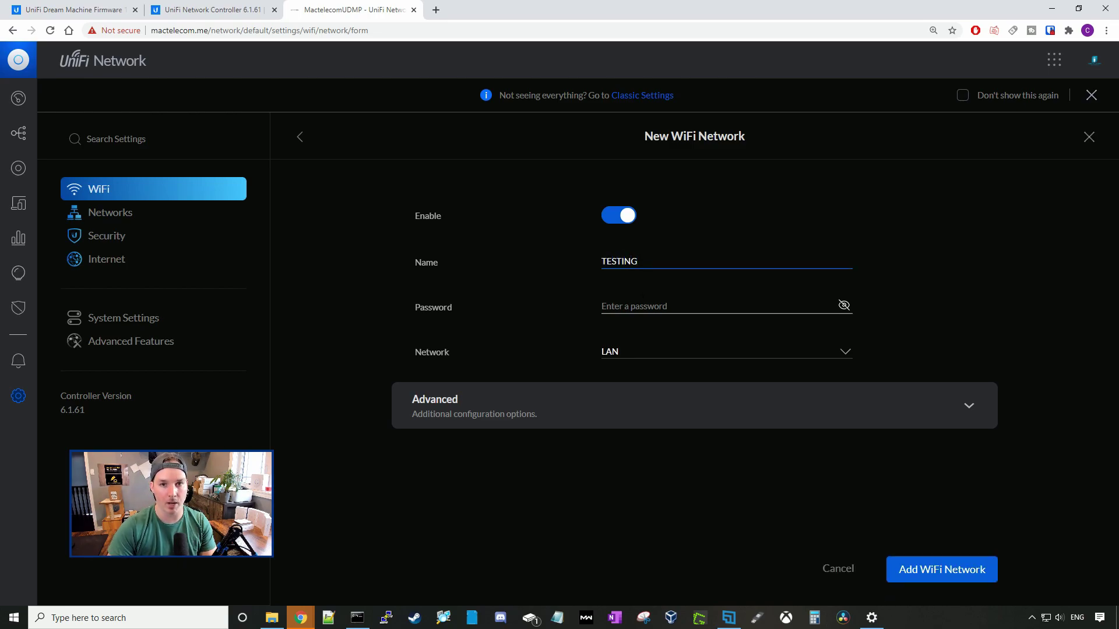
click(670, 307)
text(********)
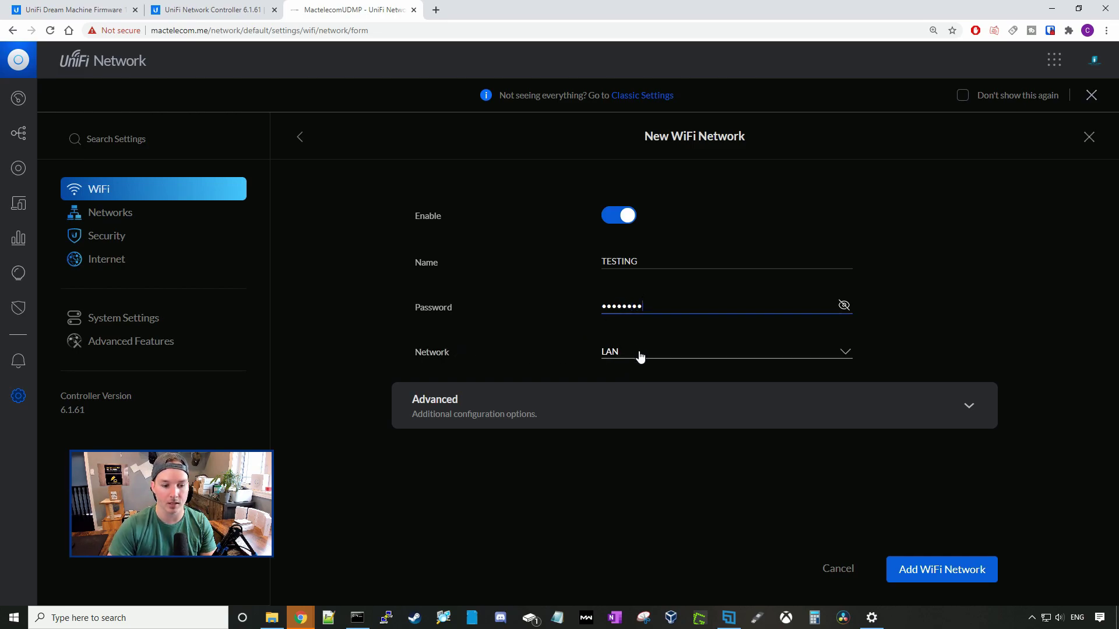
- Review its advanced band and security protocol options, then leave for the Networks list
click(688, 401)
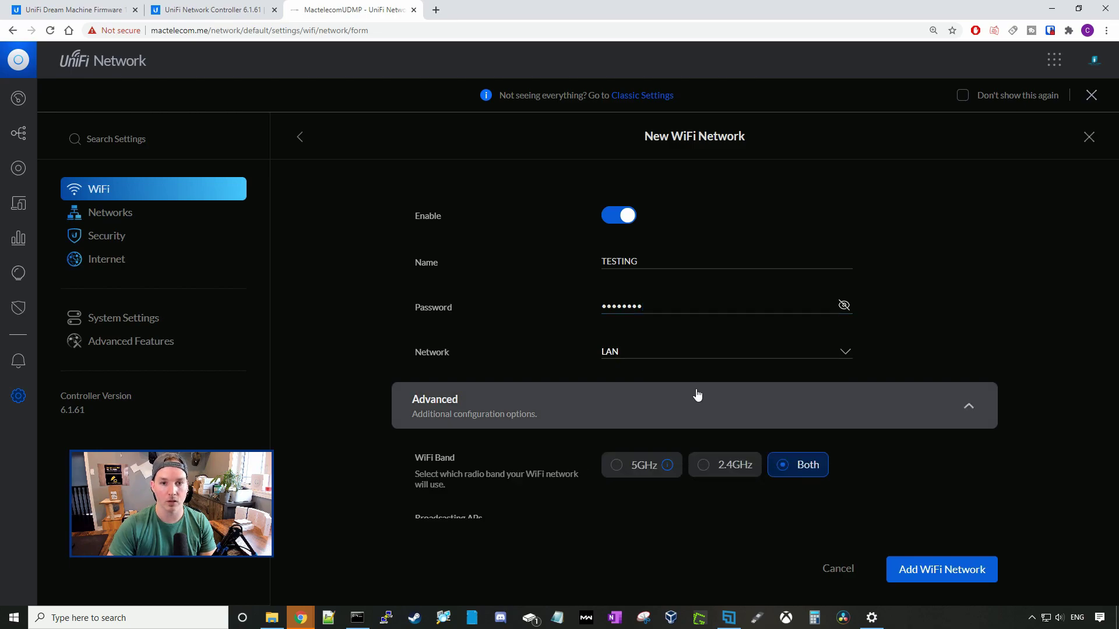
scroll(687, 392, down, 3)
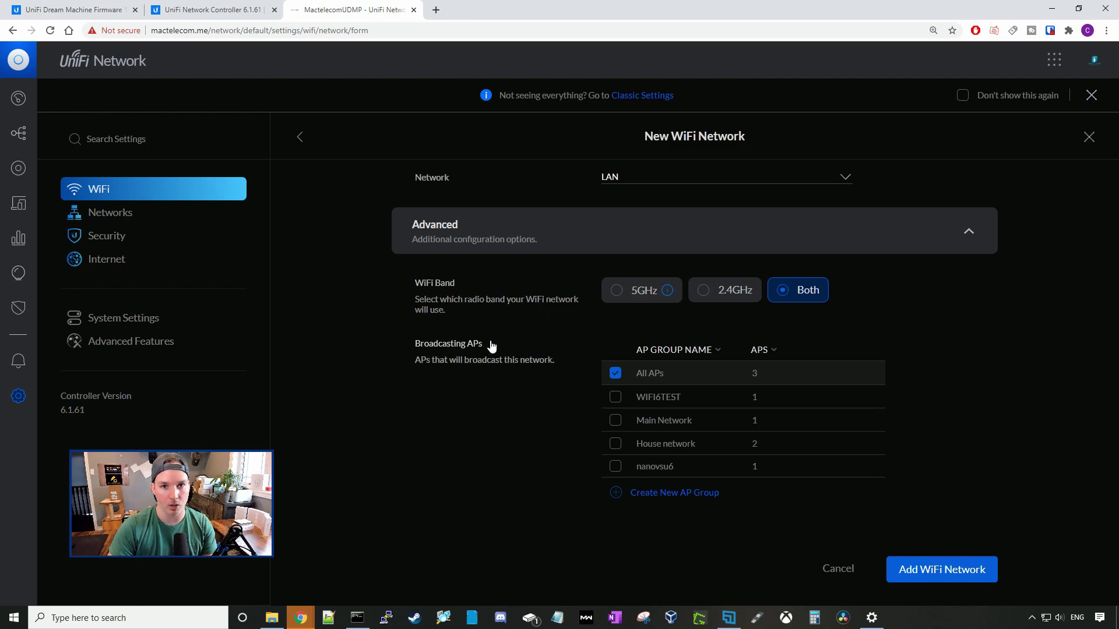
scroll(491, 348, down, 10)
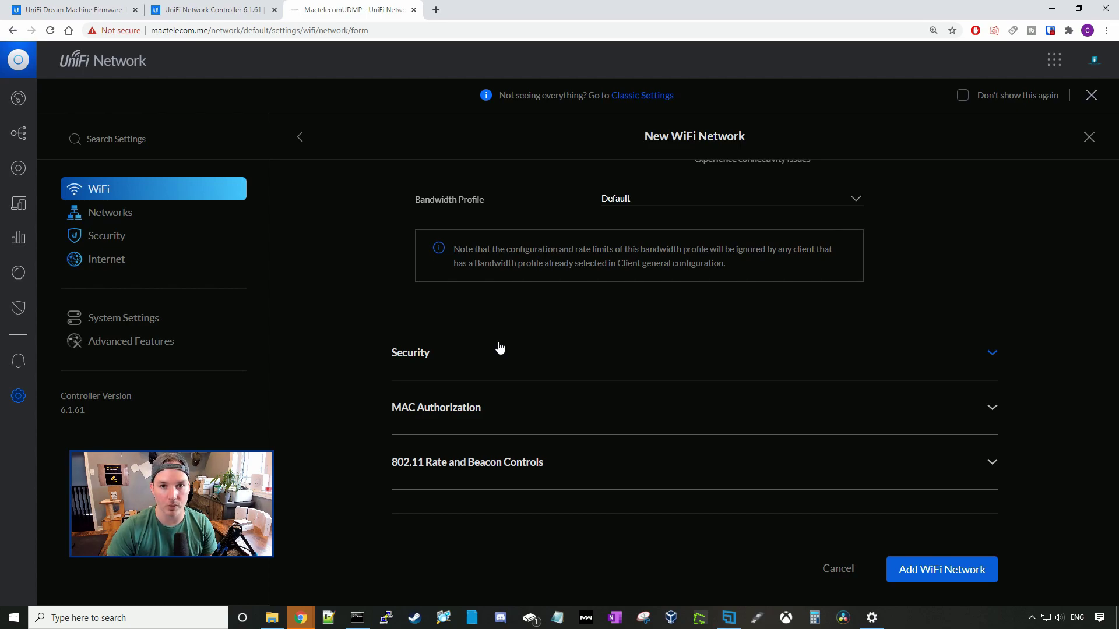
click(438, 366)
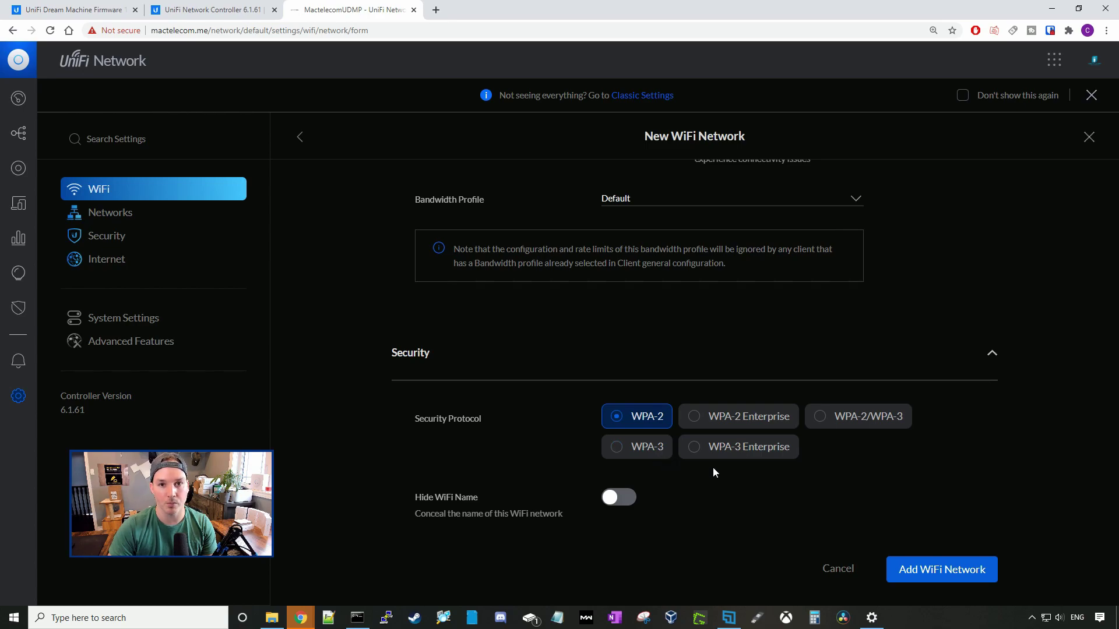
scroll(733, 457, down, 5)
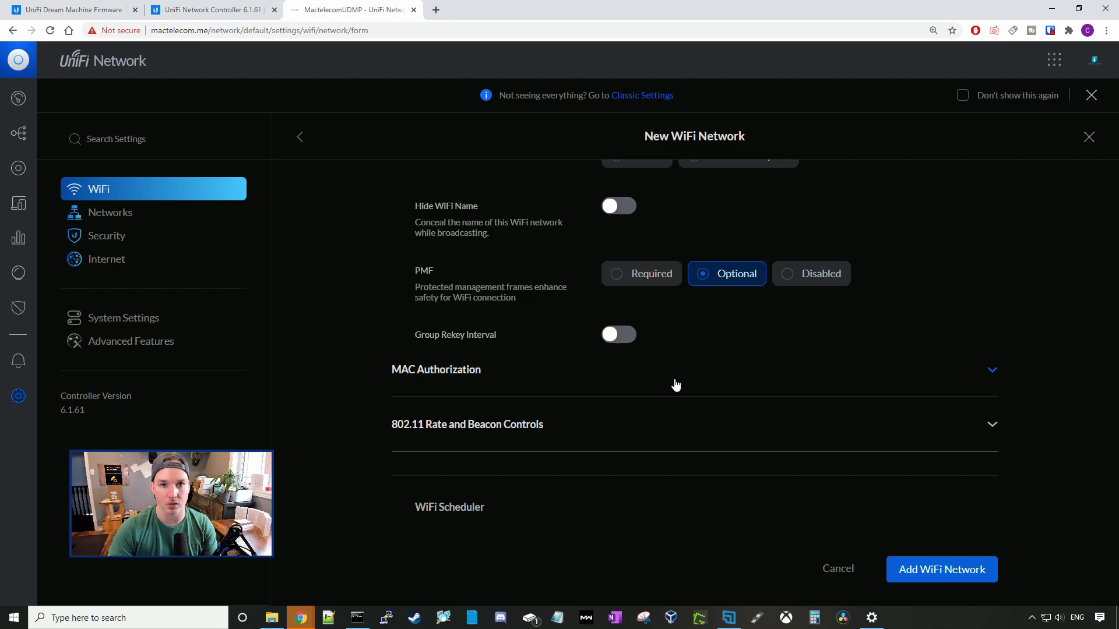
click(236, 213)
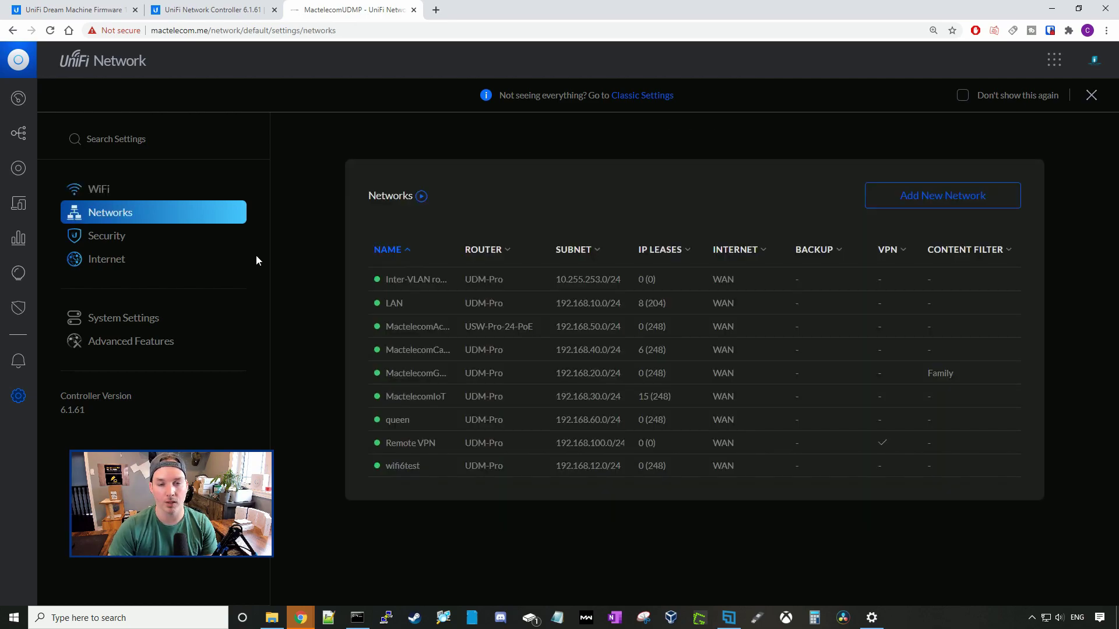
- Pass through Security settings, close the extra controller tab, and open the Internet WAN overview
click(112, 237)
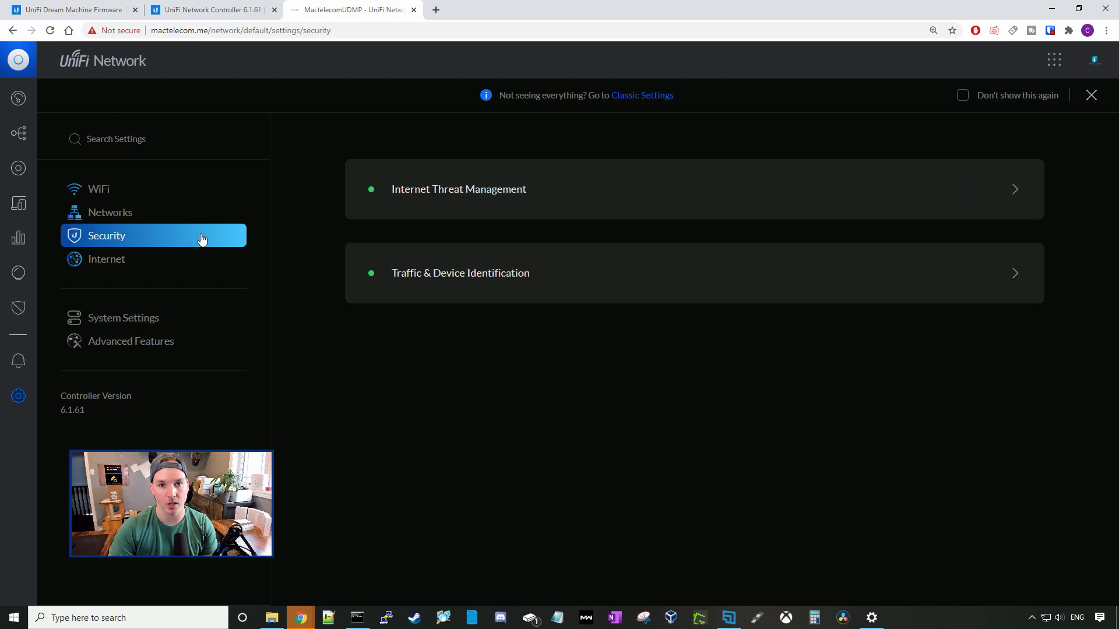
click(274, 9)
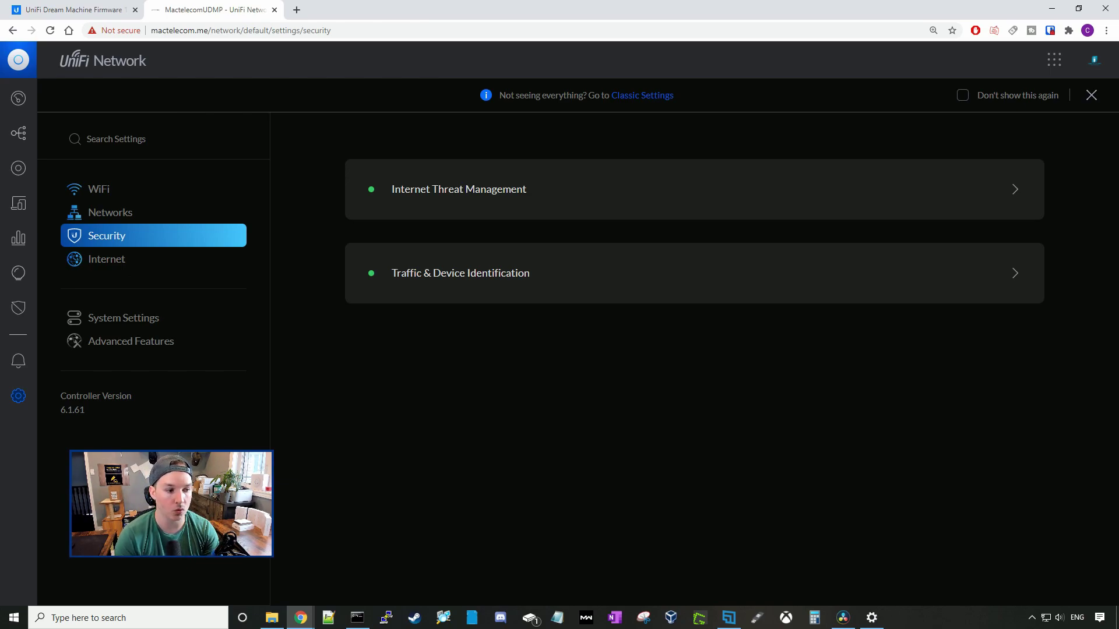
click(111, 260)
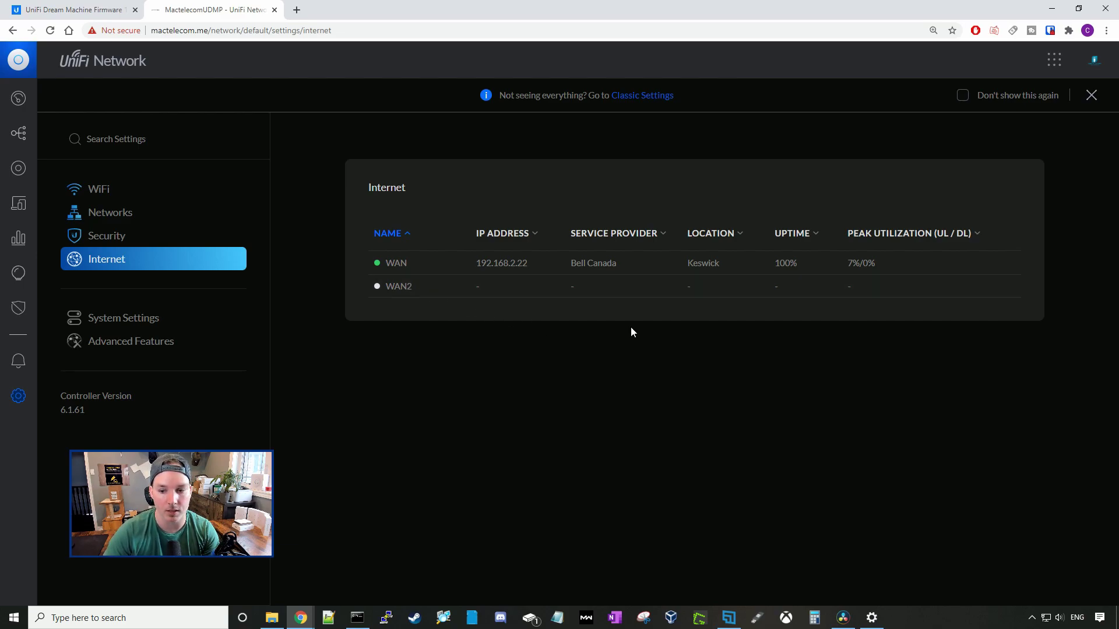
- Open the edit form for the WAN2 connection
click(1010, 287)
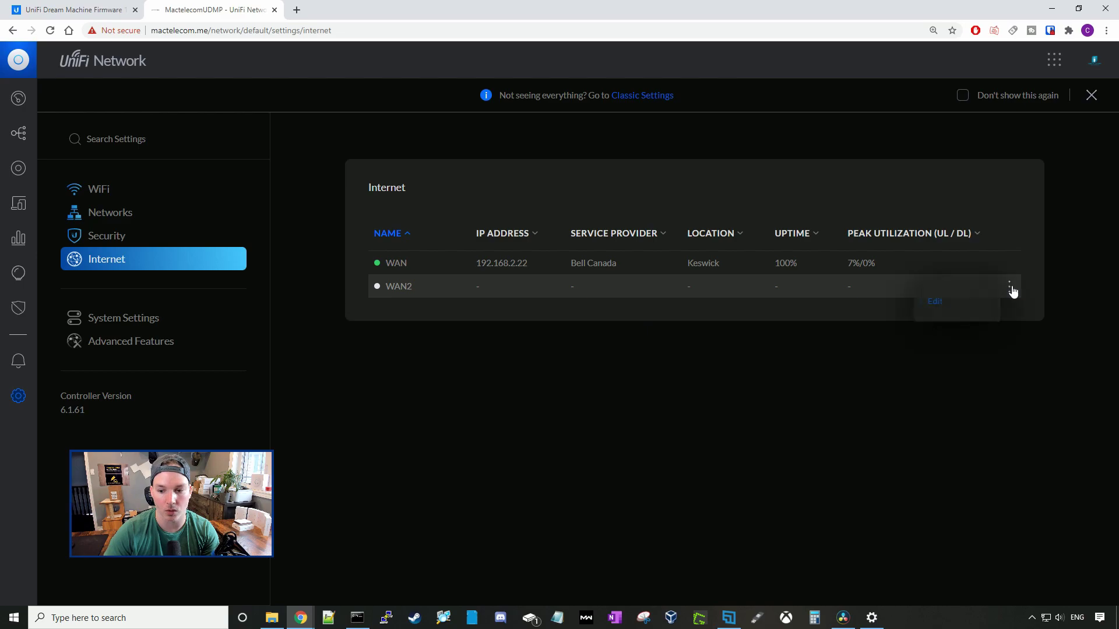
click(938, 302)
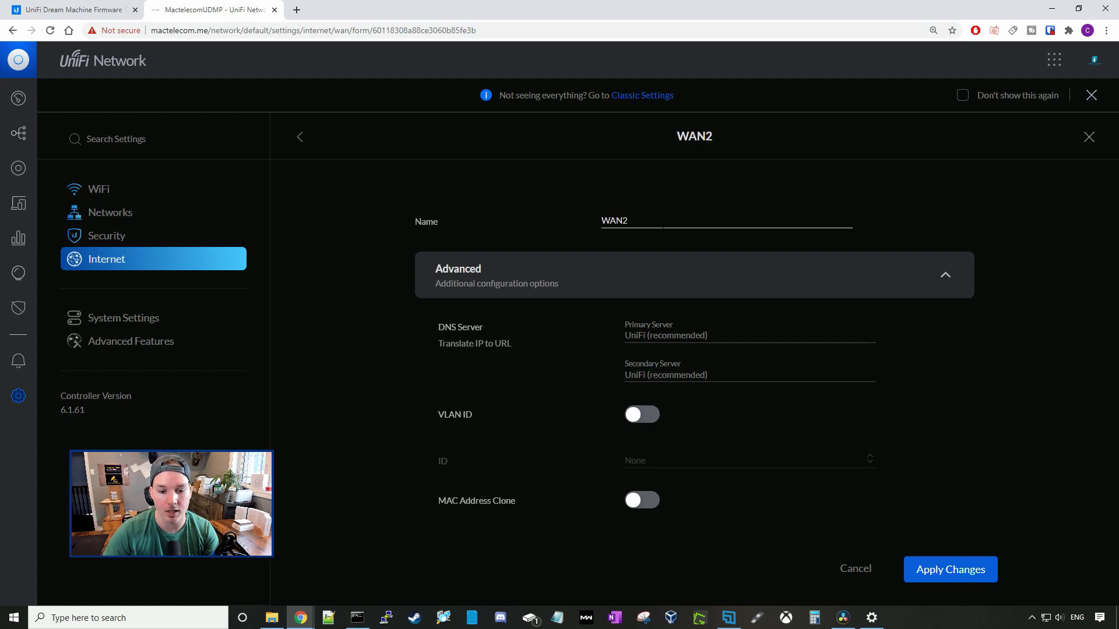
scroll(664, 224, down, 3)
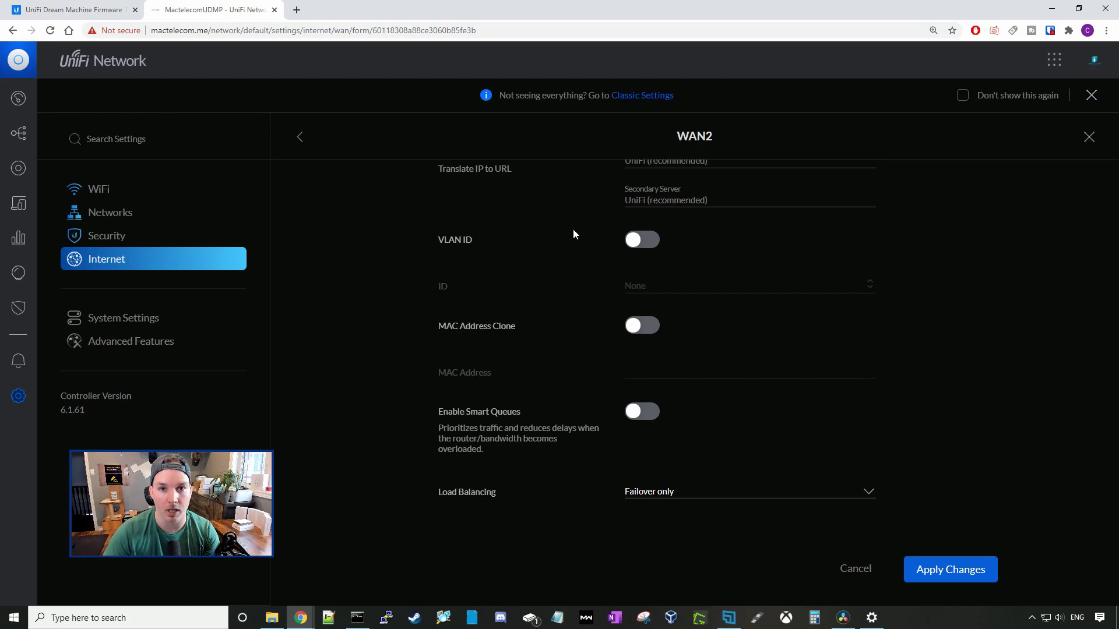
scroll(574, 235, down, 2)
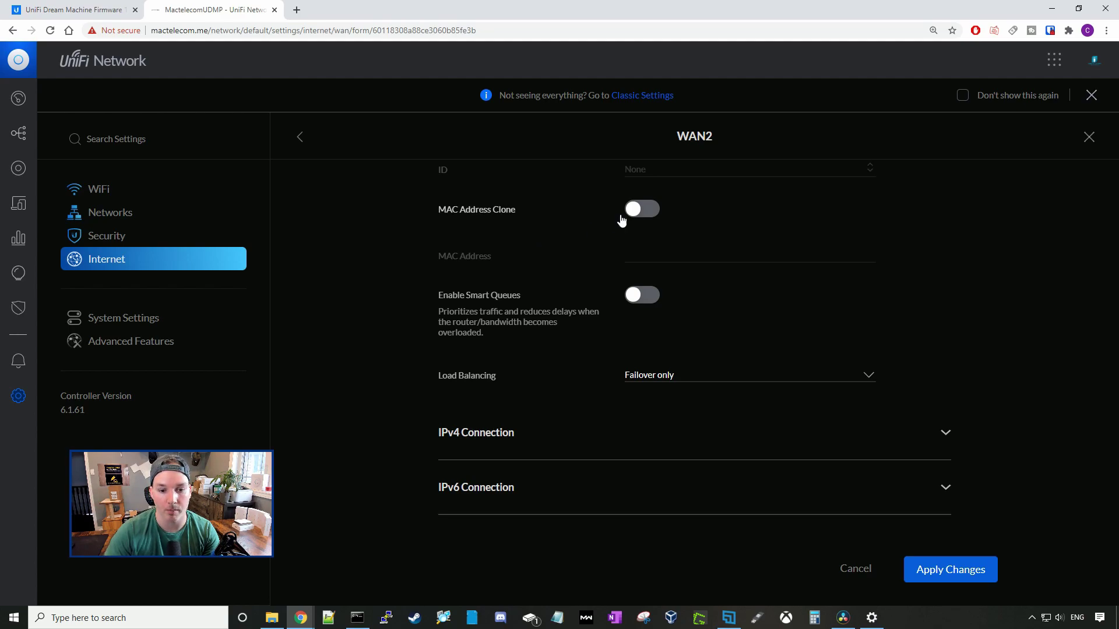
- Enable MAC Address Clone on WAN2 and expand its IPv4 Connection settings, showing DHCPv4
click(640, 213)
click(637, 254)
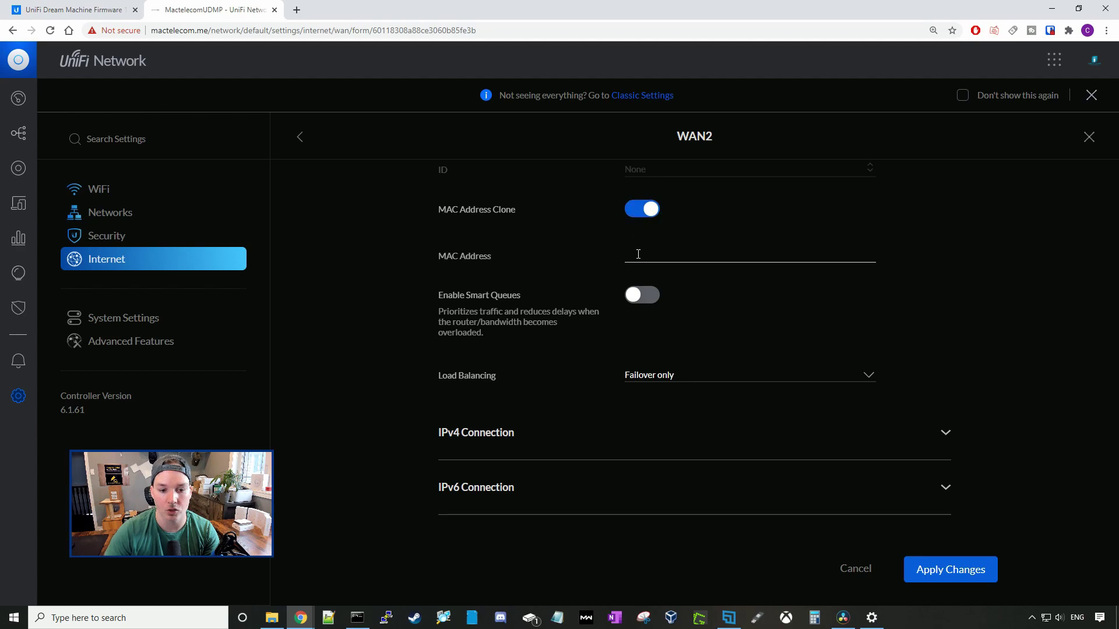
scroll(509, 253, down, 1)
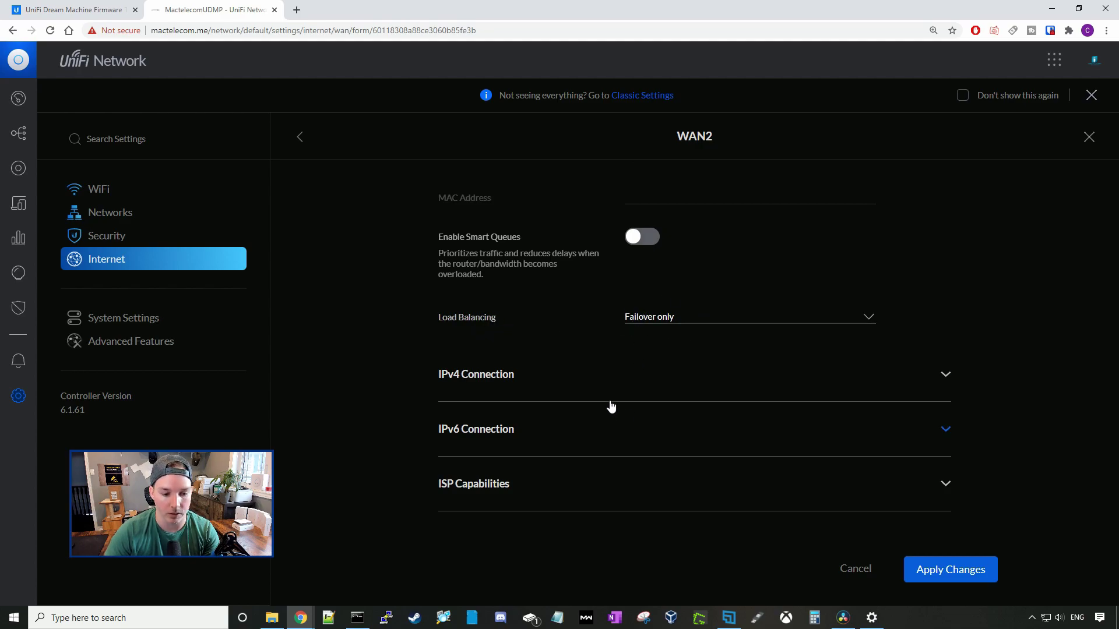
scroll(606, 402, down, 1)
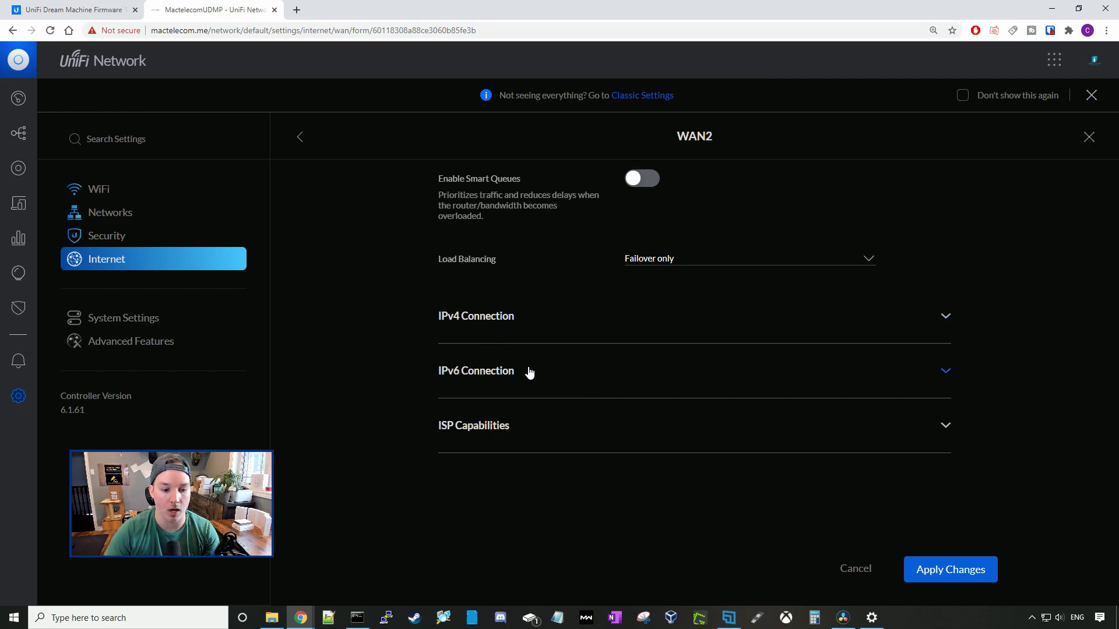
click(524, 327)
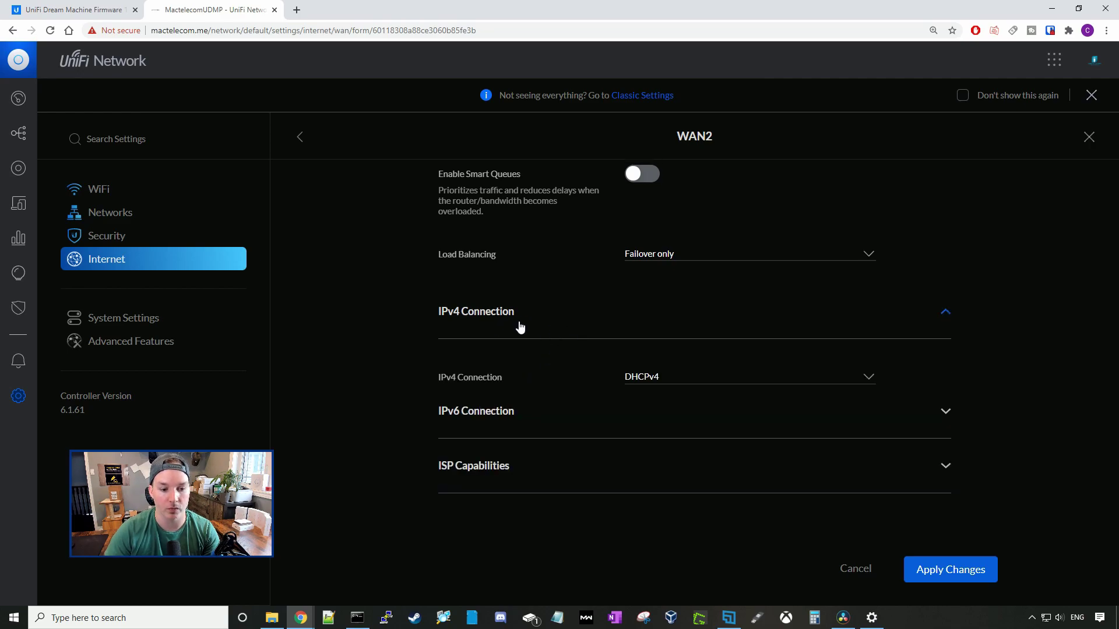
- Change WAN2's IPv4 connection from DHCPv4 to Static IP, with Additional IP Addresses set to IP Range
click(665, 384)
click(657, 423)
scroll(659, 425, down, 2)
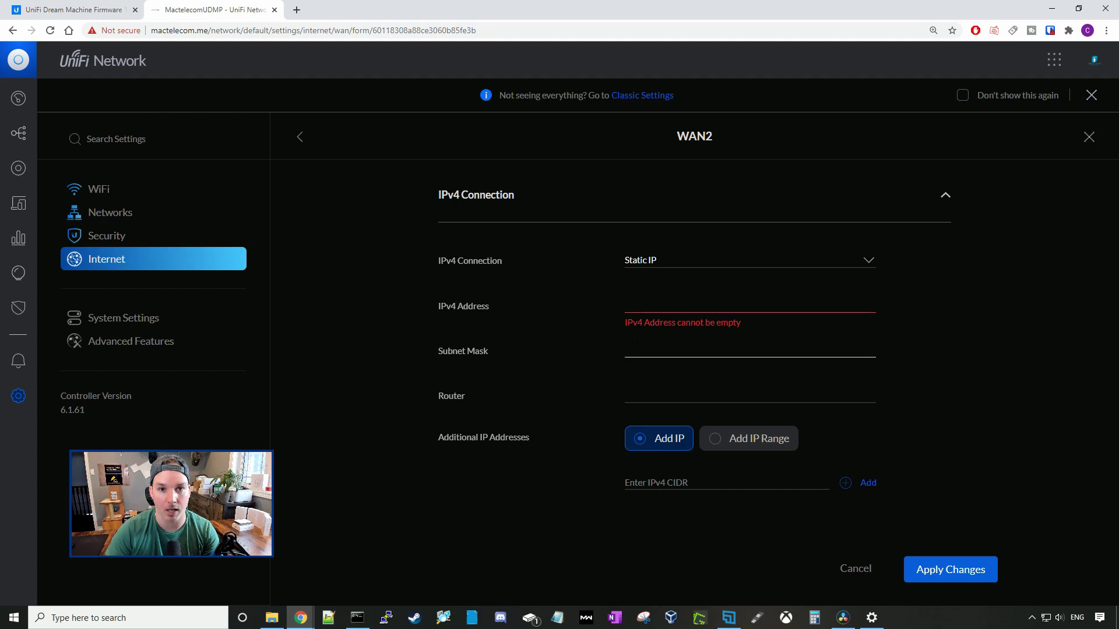
scroll(635, 390, down, 2)
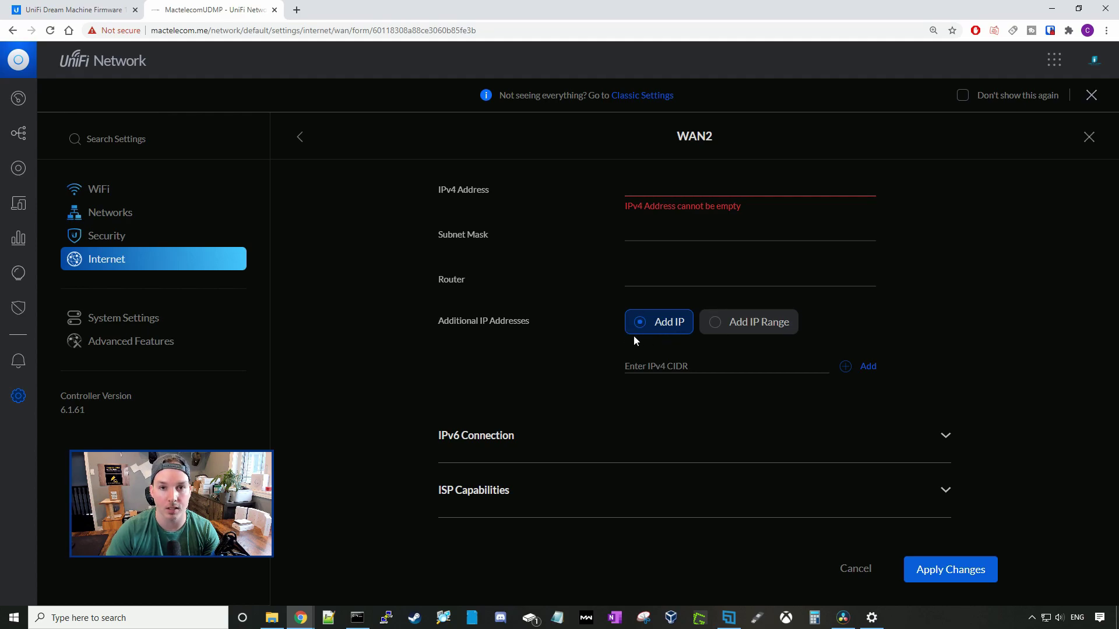
click(711, 323)
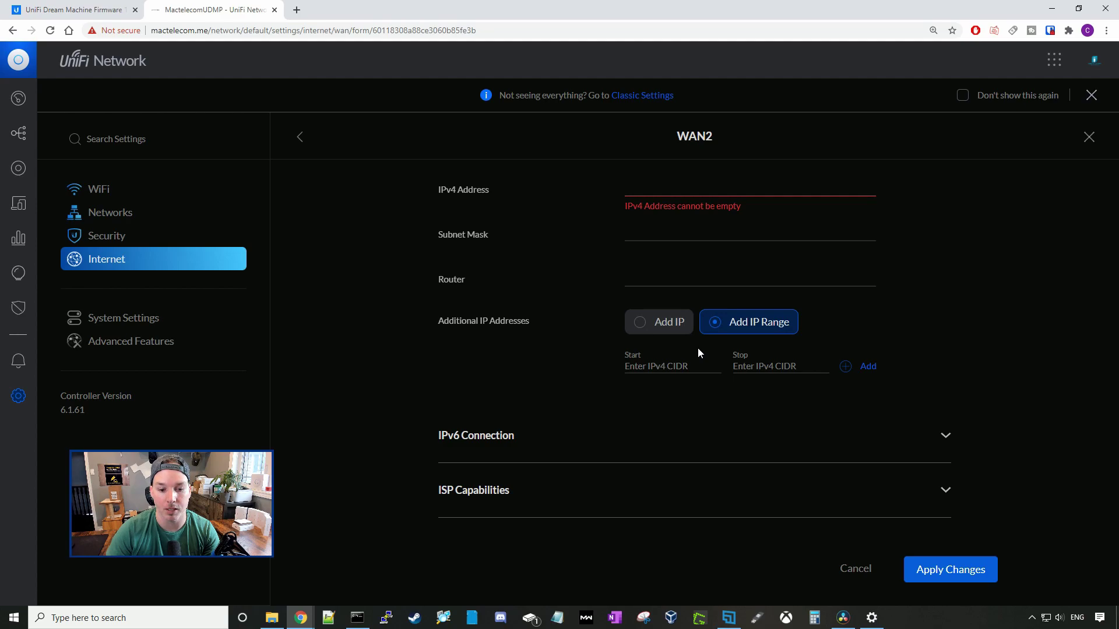